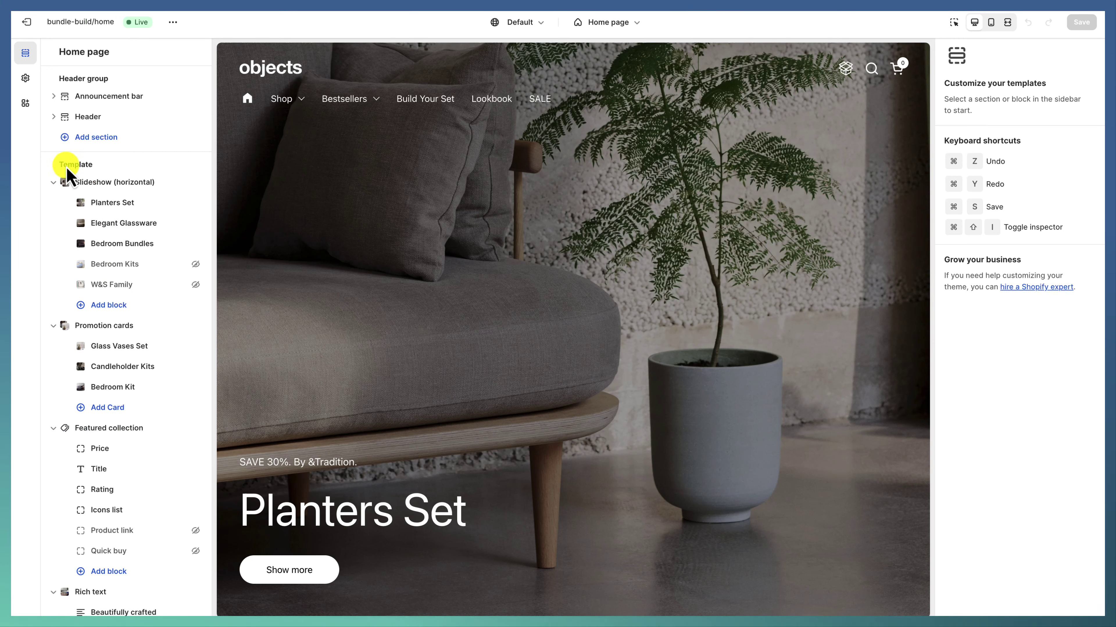
Look over the store-wide theme settings, then open the Home page's horizontal slideshow section.
{"action": "left_click", "coordinate": [25, 79]}
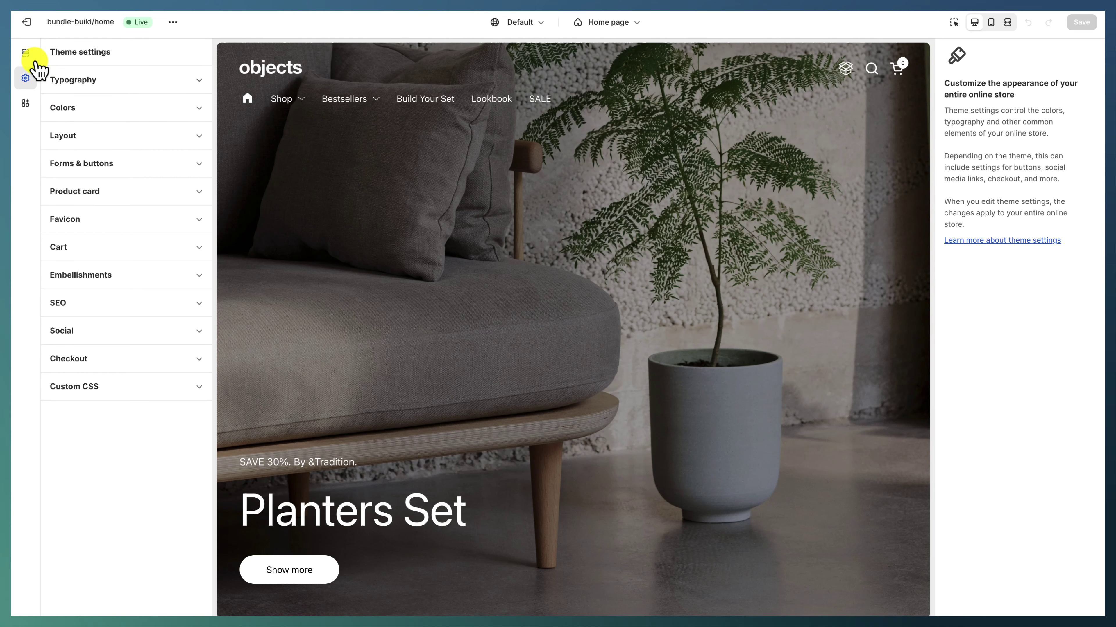
{"action": "left_click", "coordinate": [25, 55]}
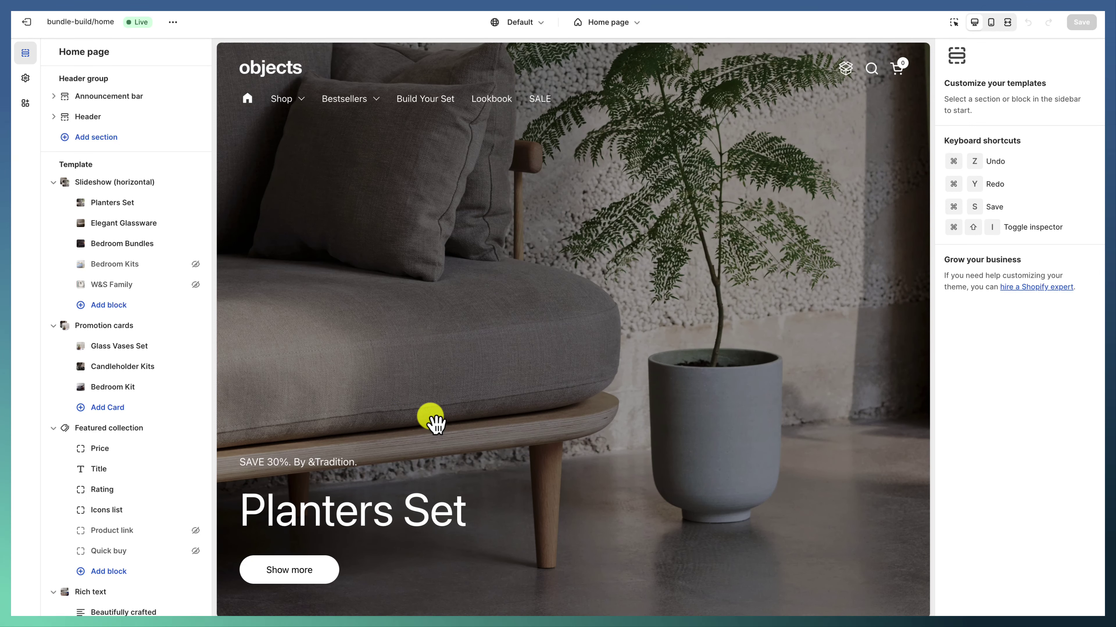
{"action": "left_click", "coordinate": [110, 187]}
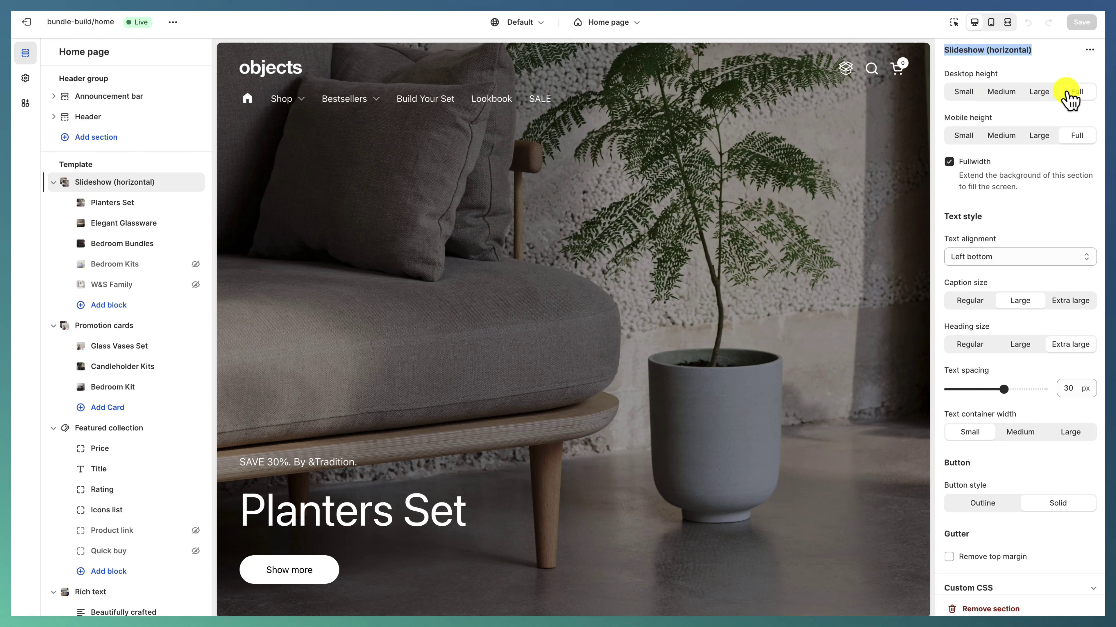
Review the Planters Set slide: caption 'SAVE 30%. By &Tradition.' and button label 'Show more'.
{"action": "left_click", "coordinate": [114, 206]}
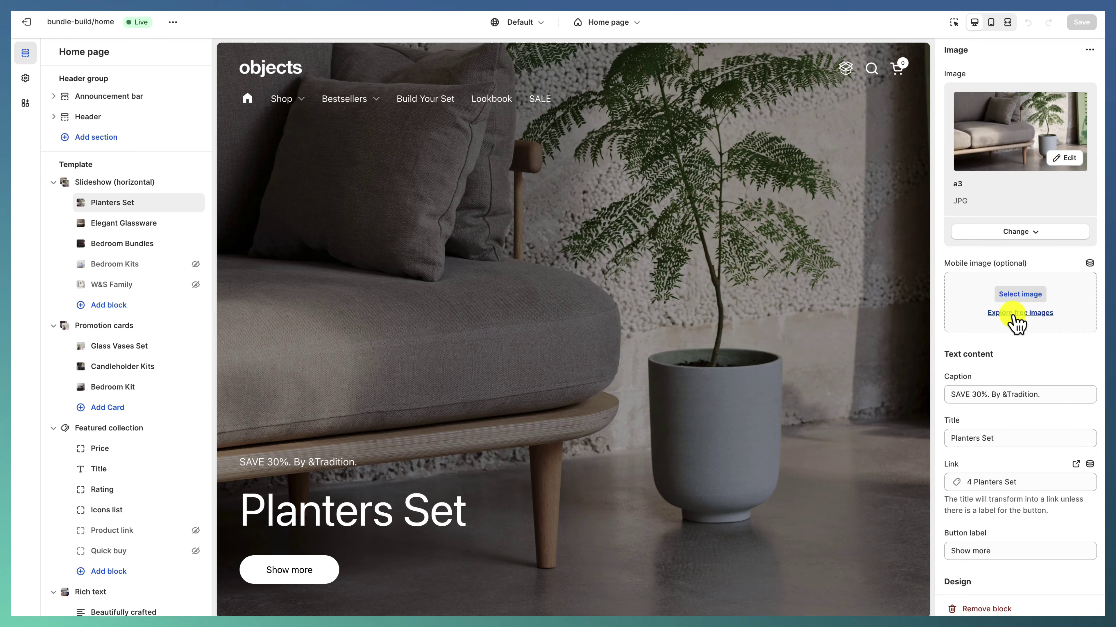
{"action": "scroll", "coordinate": [1042, 306], "scroll_direction": "down", "scroll_amount": 4}
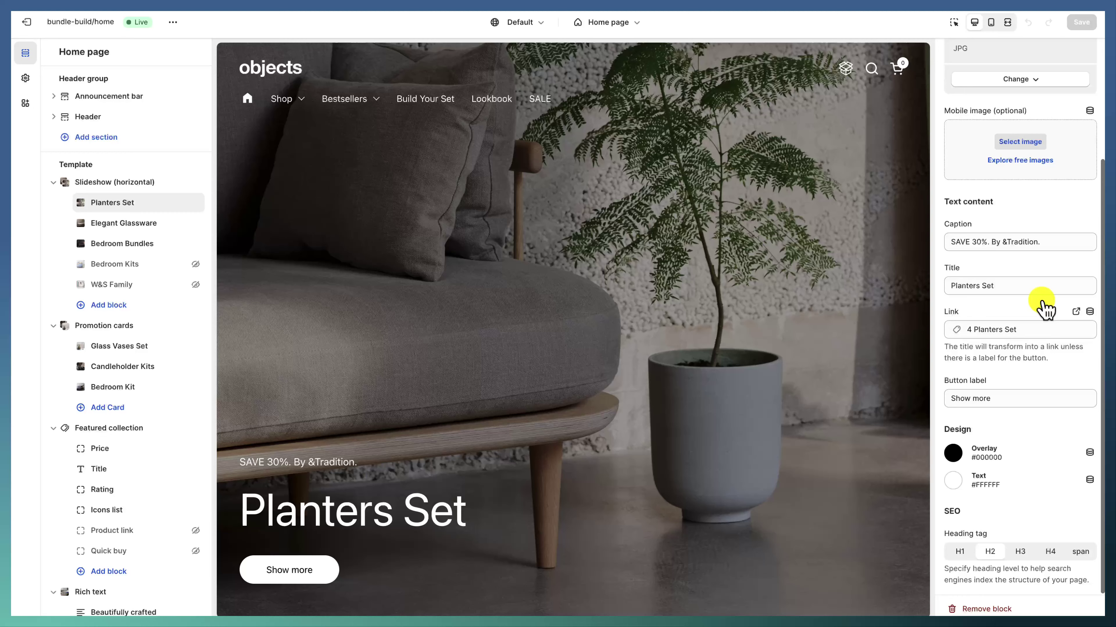
{"action": "scroll", "coordinate": [1041, 306], "scroll_direction": "up", "scroll_amount": 2}
{"action": "scroll", "coordinate": [1028, 244], "scroll_direction": "down", "scroll_amount": 1}
{"action": "scroll", "coordinate": [423, 440], "scroll_direction": "down", "scroll_amount": 5}
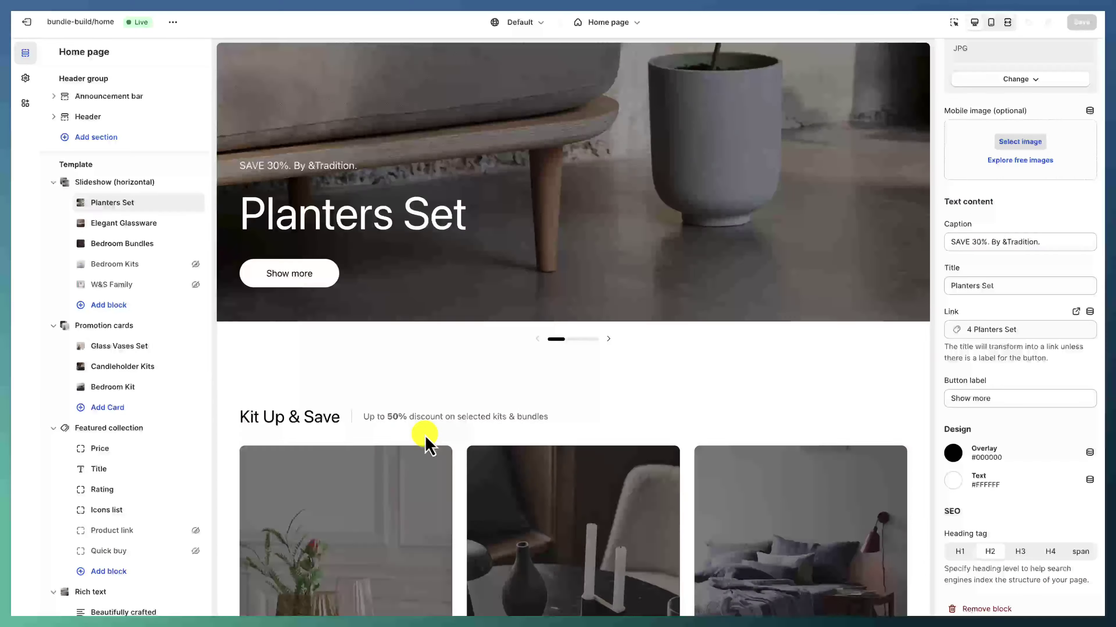
{"action": "scroll", "coordinate": [527, 396], "scroll_direction": "up", "scroll_amount": 3}
{"action": "scroll", "coordinate": [487, 359], "scroll_direction": "up", "scroll_amount": 3}
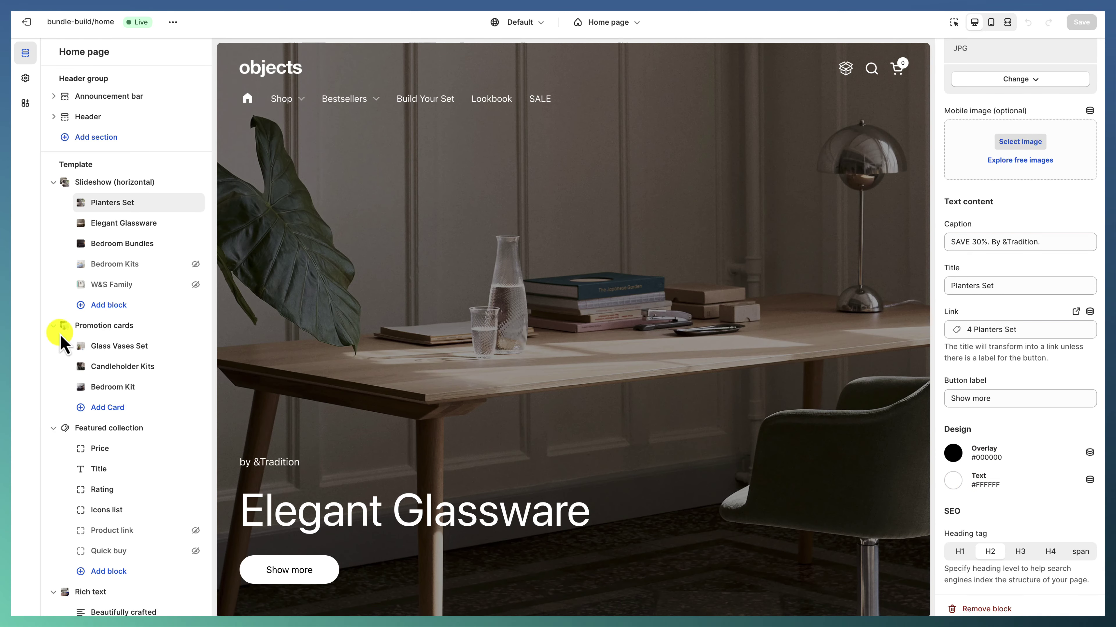
Move from the Elegant Glassware slide to the Kit Up & Save Promotion cards section.
{"action": "left_click", "coordinate": [140, 229]}
{"action": "left_click", "coordinate": [125, 184]}
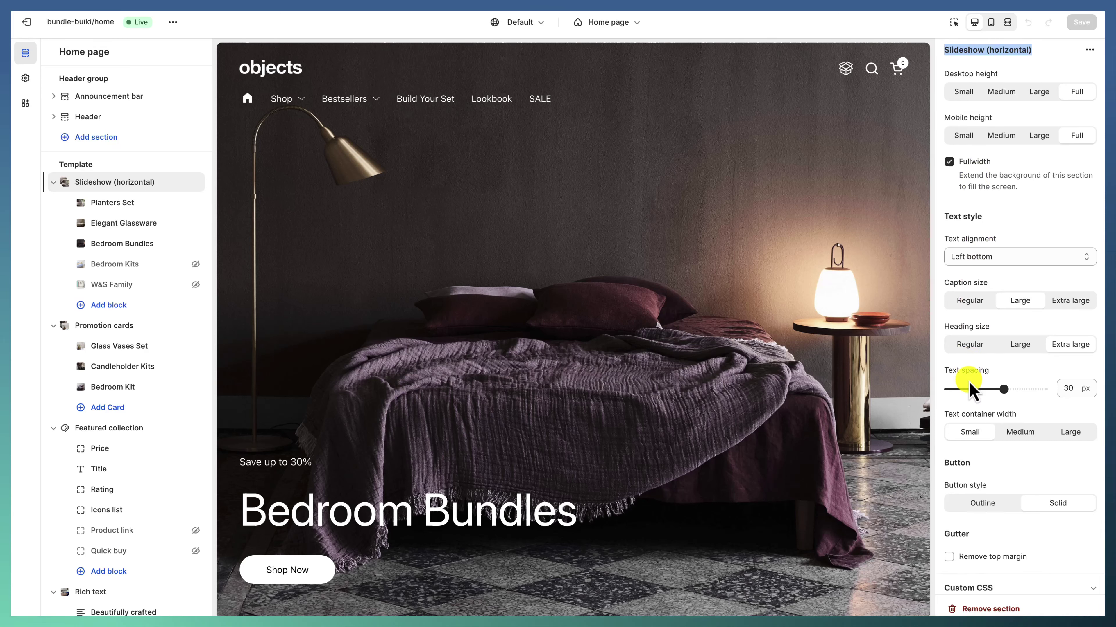
{"action": "scroll", "coordinate": [1053, 411], "scroll_direction": "down", "scroll_amount": 1}
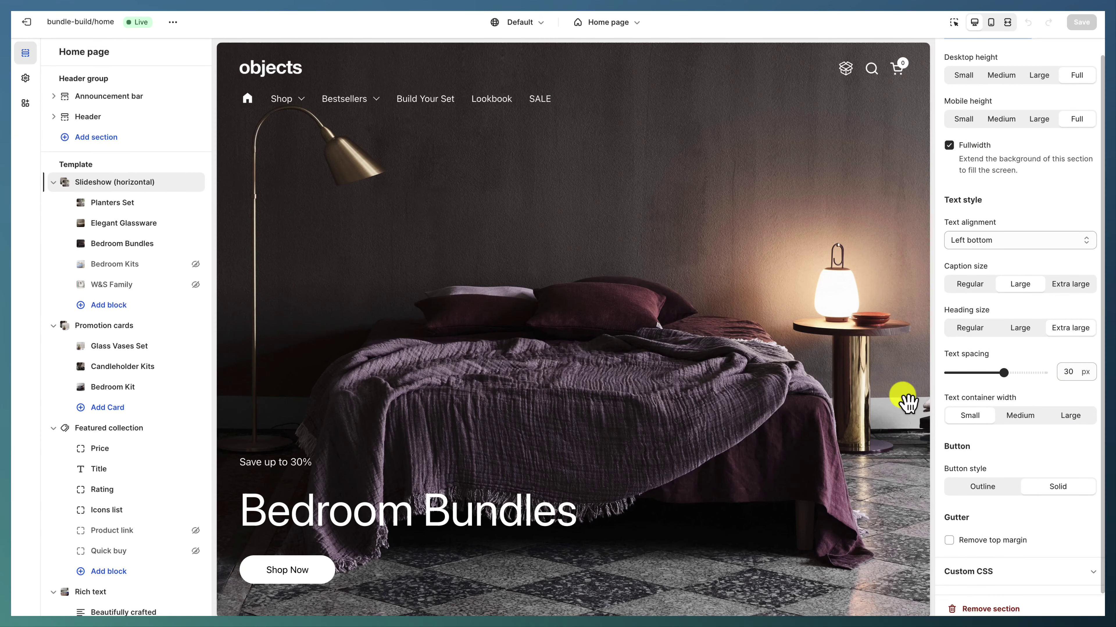
{"action": "left_click", "coordinate": [116, 330]}
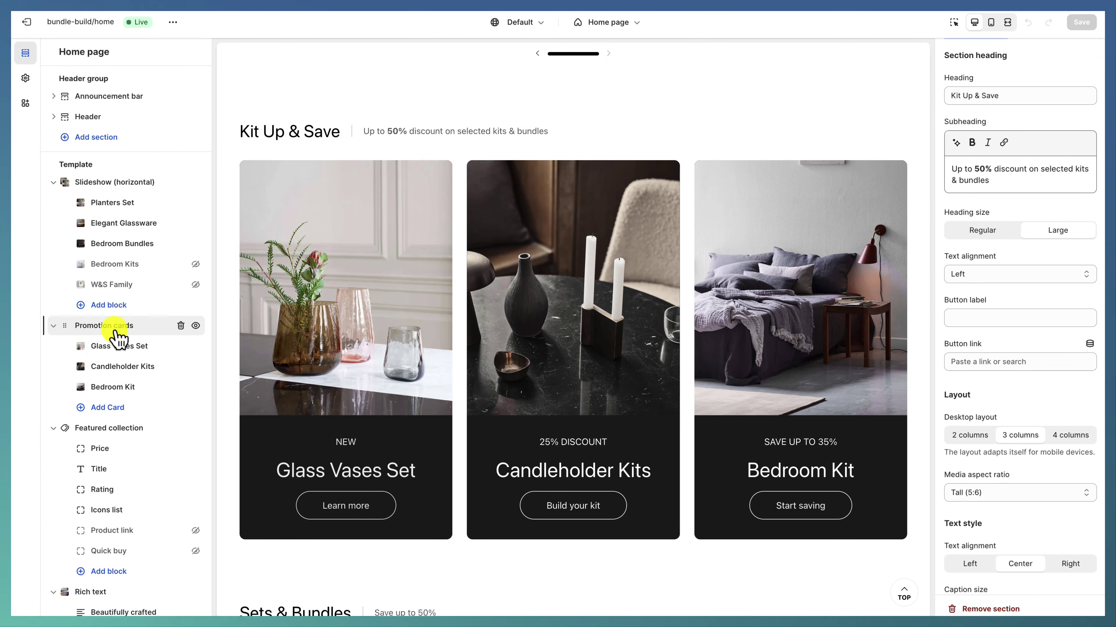
Review the Candleholder Kits card: caption 25% DISCOUNT, button 'Build your kit', background #191919.
{"action": "scroll", "coordinate": [990, 387], "scroll_direction": "down", "scroll_amount": 10}
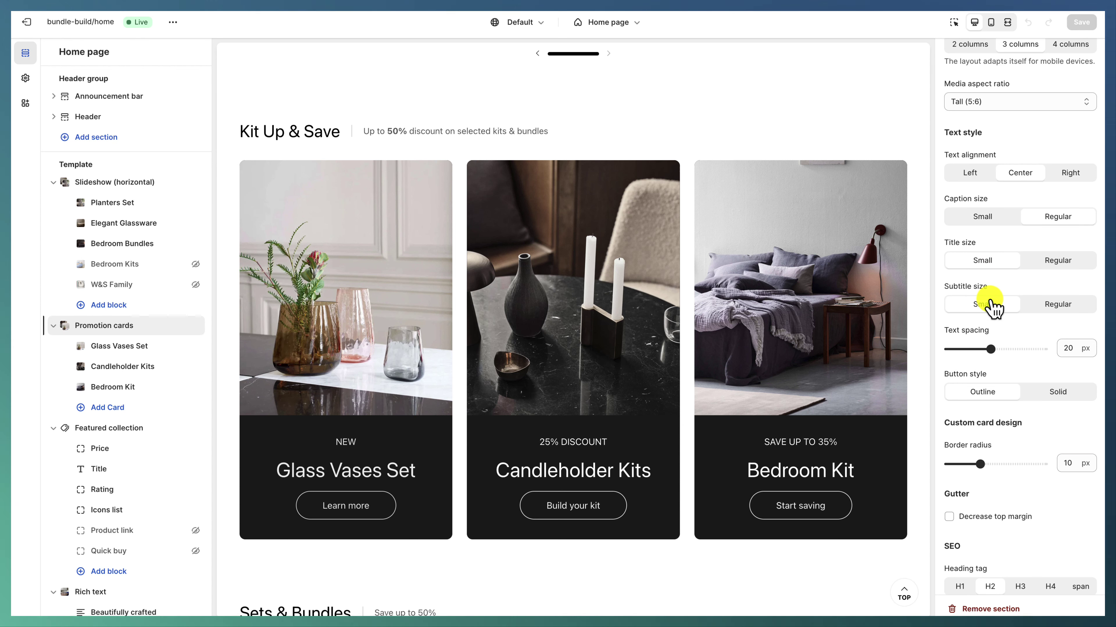
{"action": "scroll", "coordinate": [1004, 360], "scroll_direction": "down", "scroll_amount": 2}
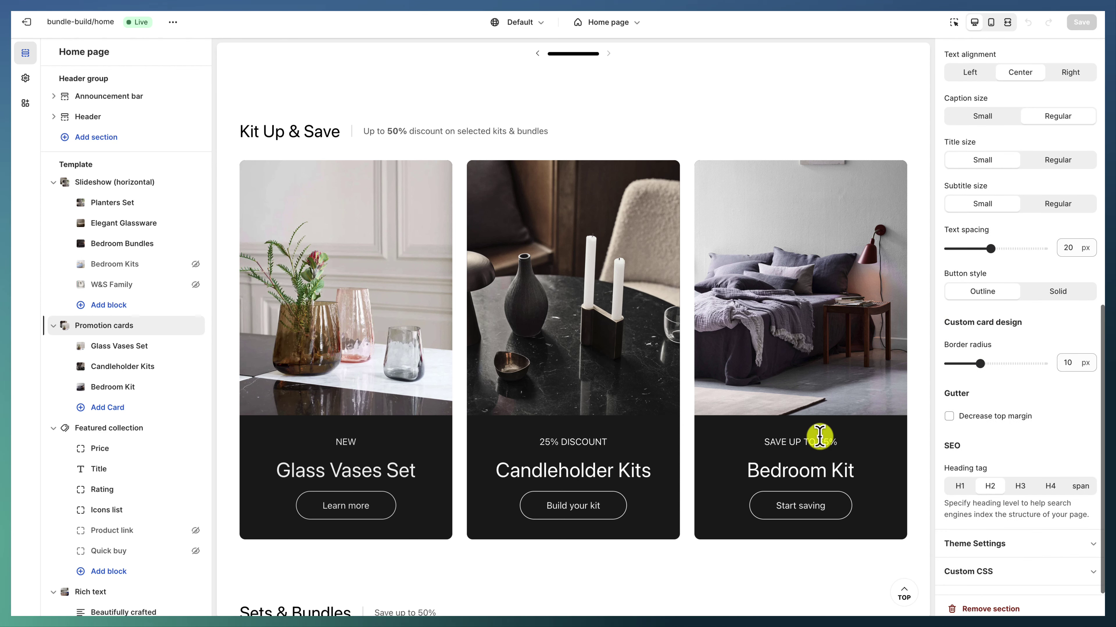
{"action": "left_click", "coordinate": [145, 366]}
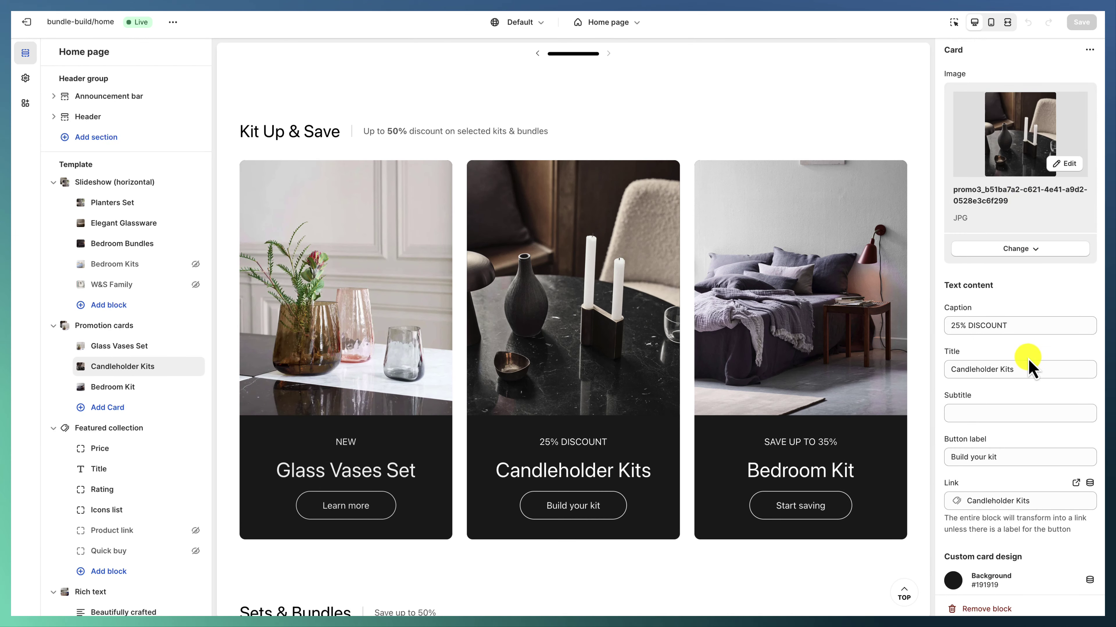
{"action": "scroll", "coordinate": [1029, 367], "scroll_direction": "down", "scroll_amount": 3}
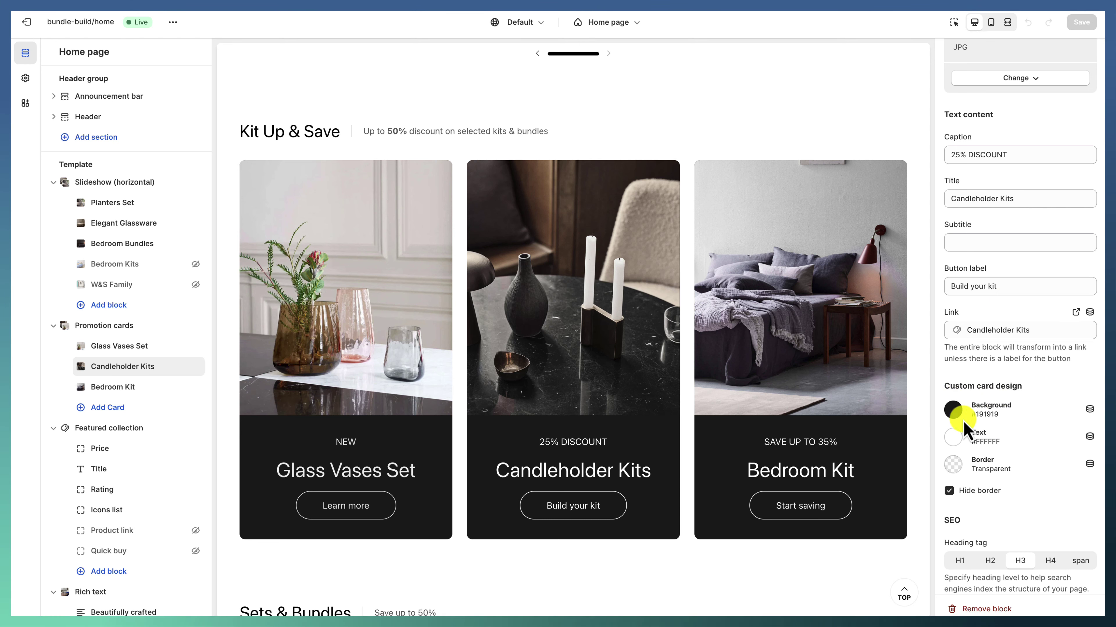
{"action": "scroll", "coordinate": [598, 376], "scroll_direction": "down", "scroll_amount": 5}
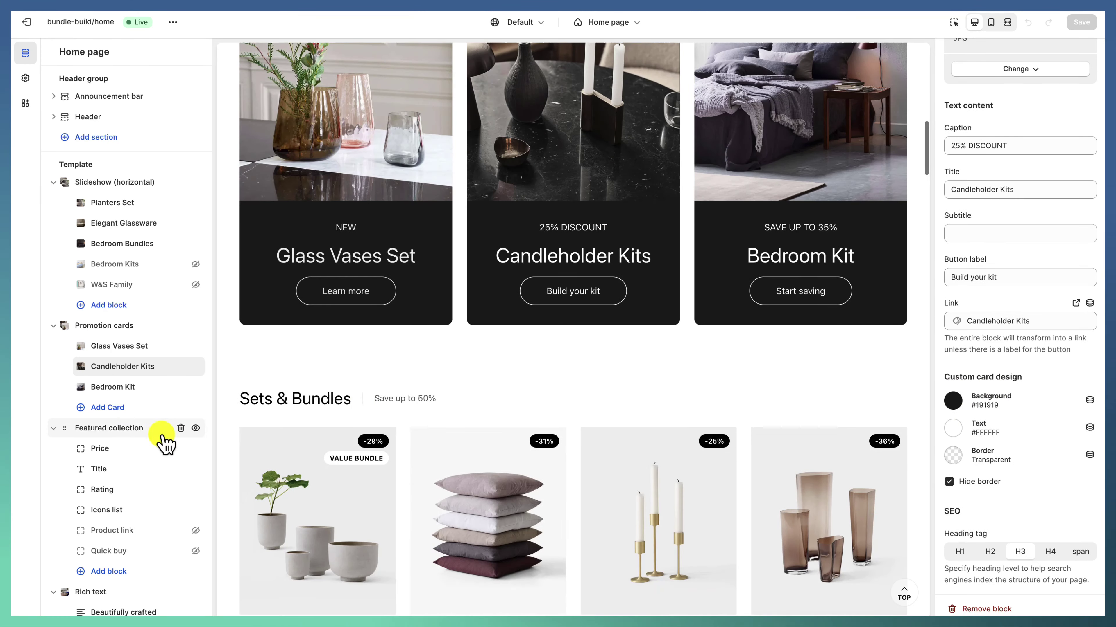
Browse the Sets & Bundles featured collection, then view the Rich text section's settings.
{"action": "left_click", "coordinate": [132, 434]}
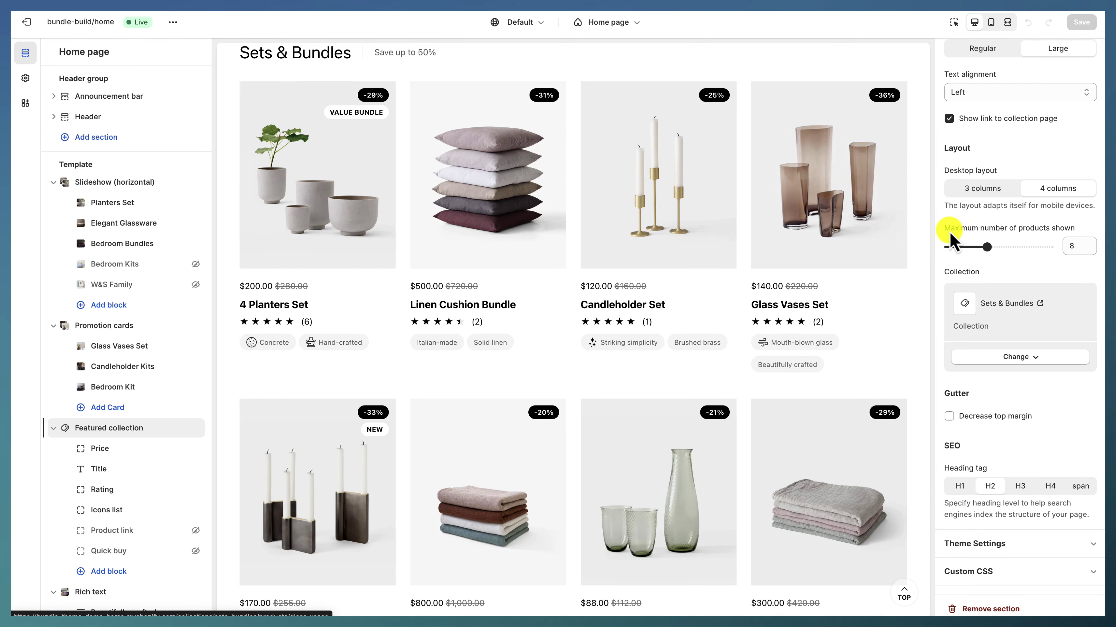
{"action": "scroll", "coordinate": [439, 340], "scroll_direction": "down", "scroll_amount": 1}
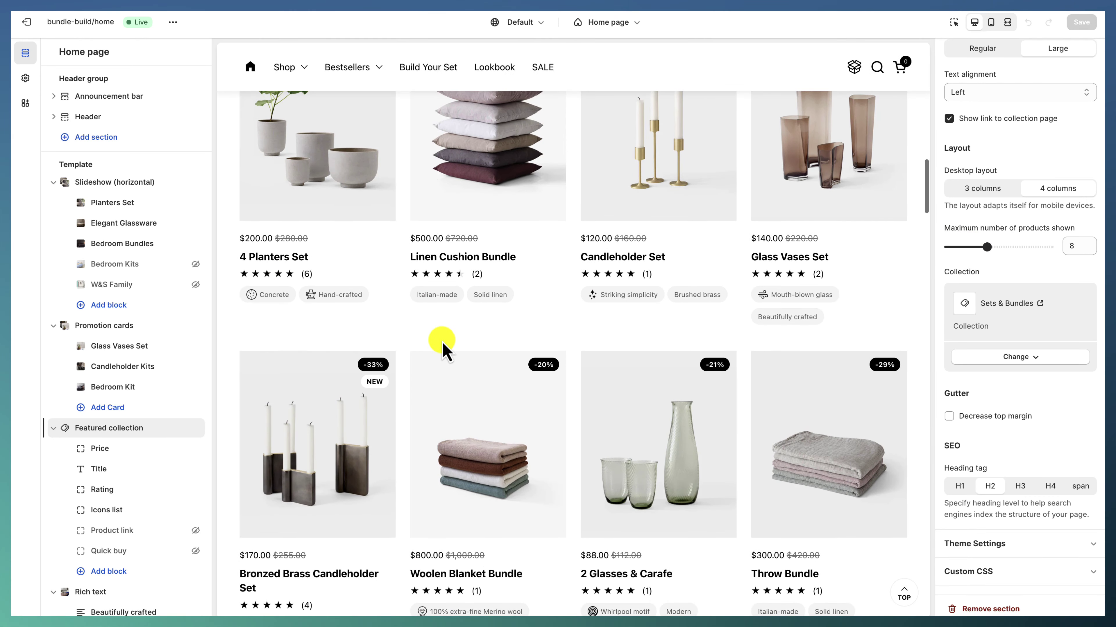
{"action": "scroll", "coordinate": [448, 345], "scroll_direction": "down", "scroll_amount": 1}
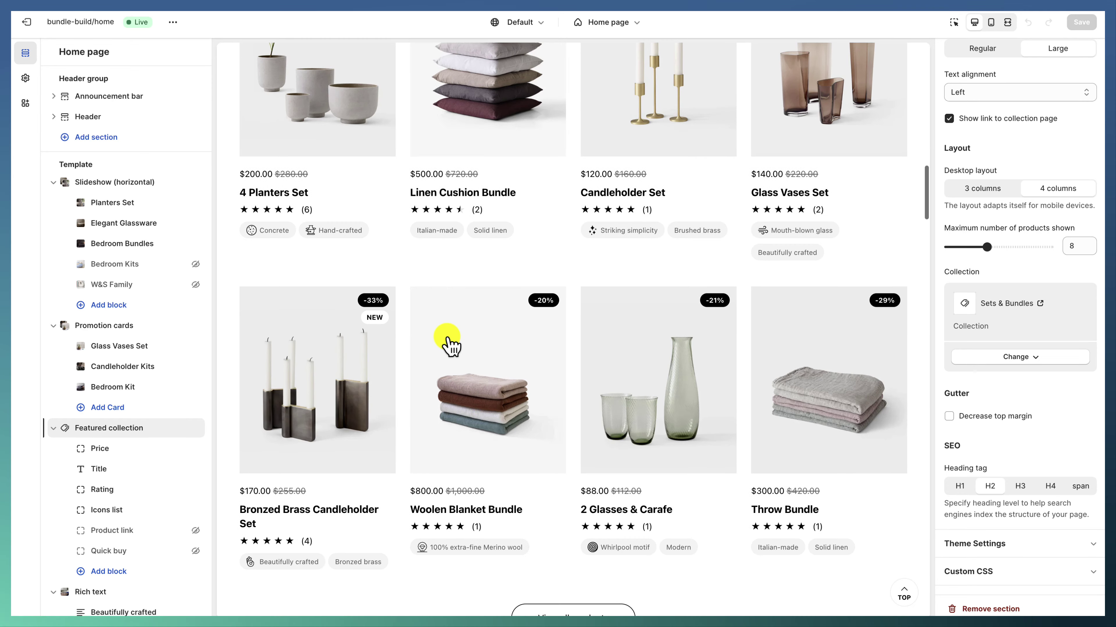
{"action": "scroll", "coordinate": [184, 444], "scroll_direction": "down", "scroll_amount": 1}
{"action": "left_click", "coordinate": [115, 530]}
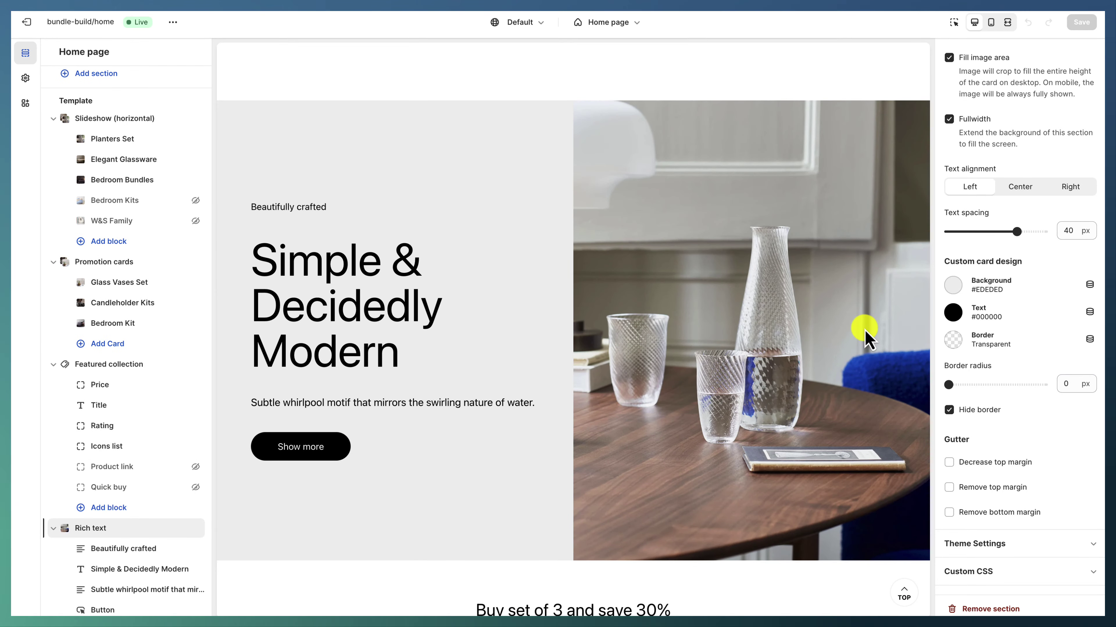
{"action": "scroll", "coordinate": [1008, 154], "scroll_direction": "up", "scroll_amount": 8}
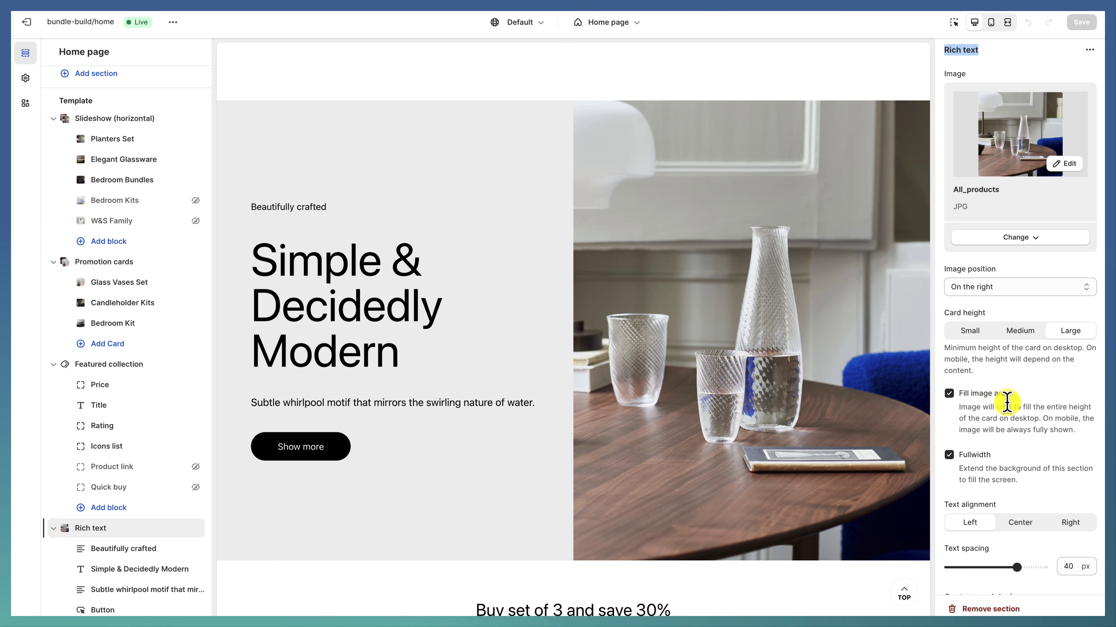
{"action": "scroll", "coordinate": [1005, 404], "scroll_direction": "down", "scroll_amount": 5}
{"action": "scroll", "coordinate": [1006, 403], "scroll_direction": "down", "scroll_amount": 2}
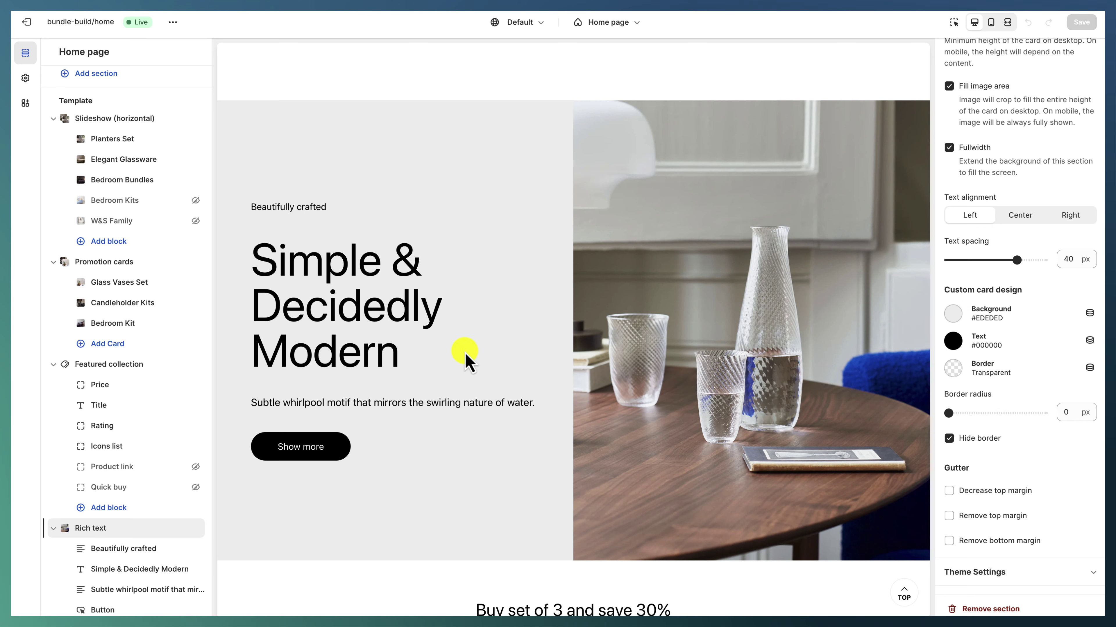
{"action": "scroll", "coordinate": [469, 369], "scroll_direction": "down", "scroll_amount": 2}
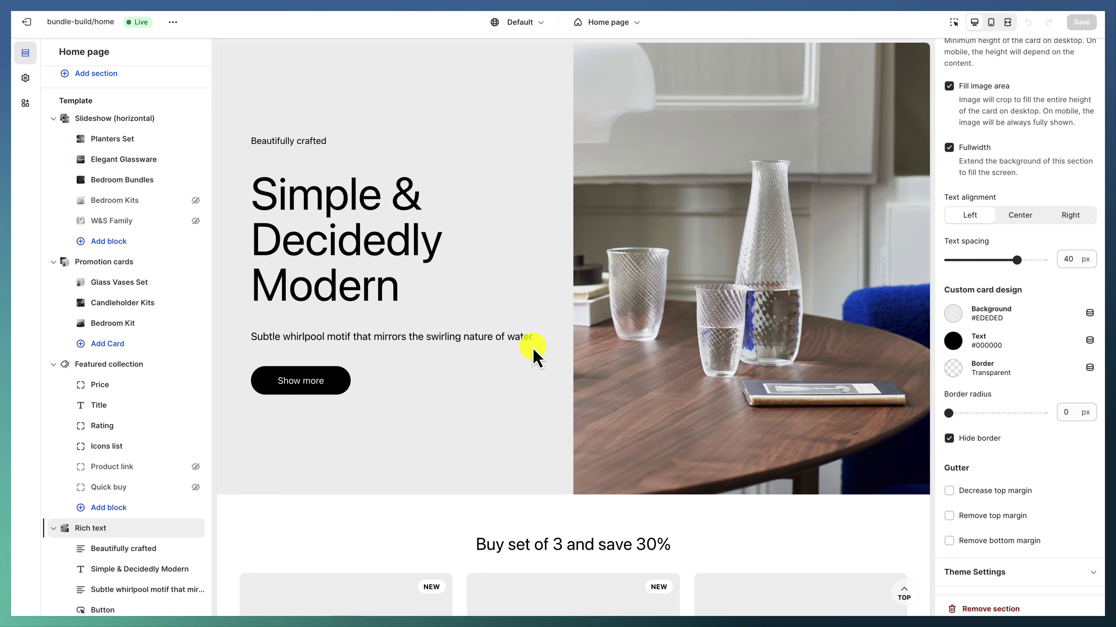
{"action": "scroll", "coordinate": [334, 387], "scroll_direction": "down", "scroll_amount": 8}
{"action": "scroll", "coordinate": [179, 528], "scroll_direction": "down", "scroll_amount": 2}
{"action": "scroll", "coordinate": [137, 498], "scroll_direction": "up", "scroll_amount": 1}
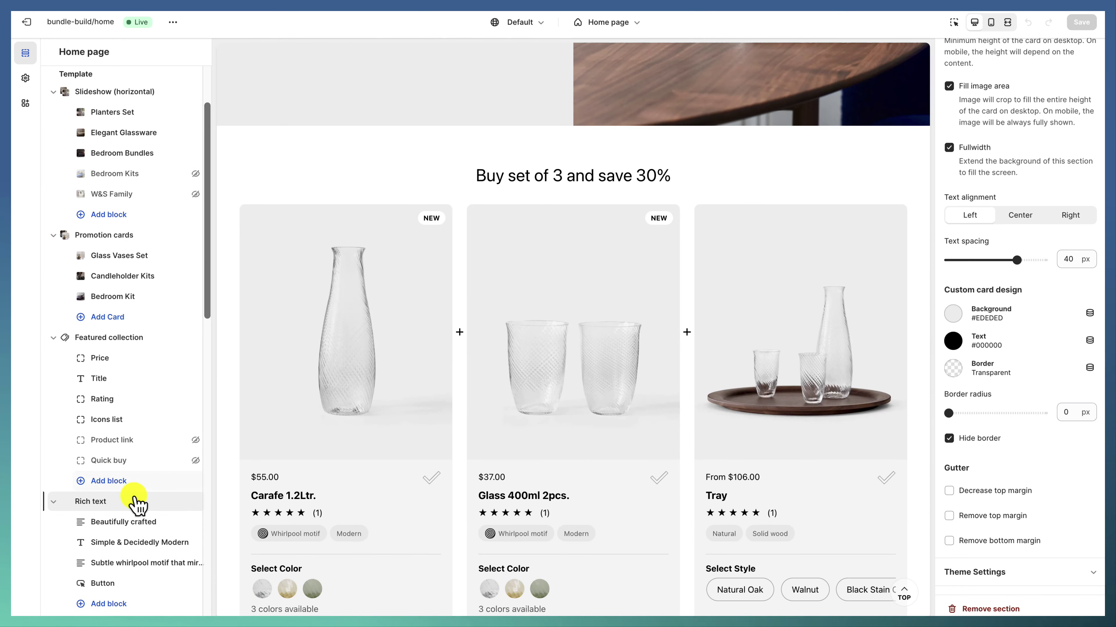
{"action": "scroll", "coordinate": [136, 499], "scroll_direction": "down", "scroll_amount": 1}
{"action": "left_click", "coordinate": [121, 571]}
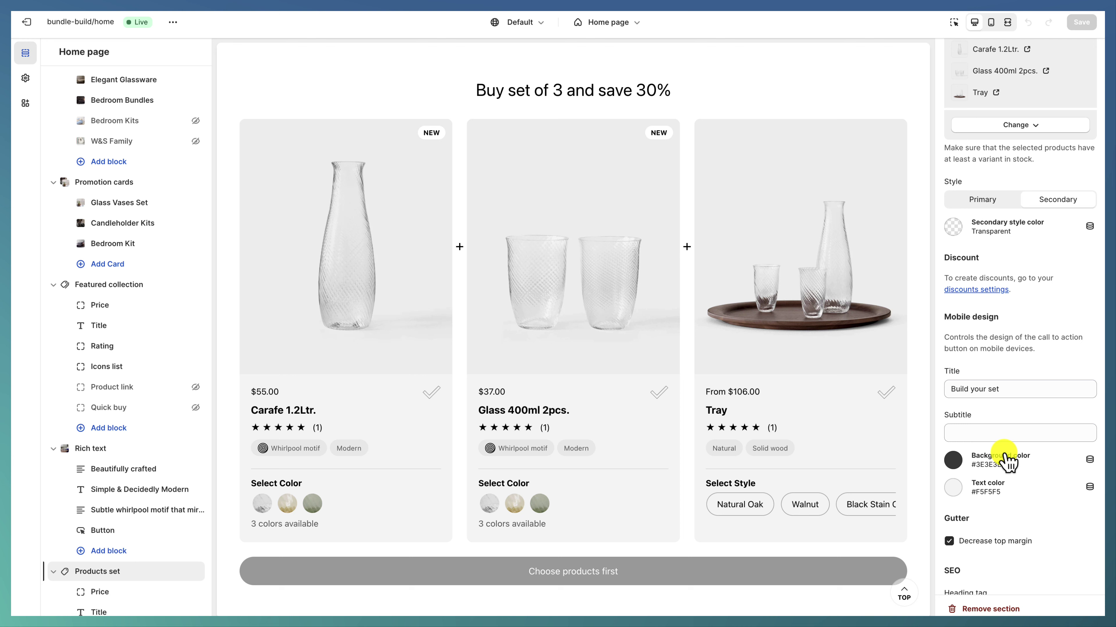
{"action": "scroll", "coordinate": [1011, 448], "scroll_direction": "up", "scroll_amount": 8}
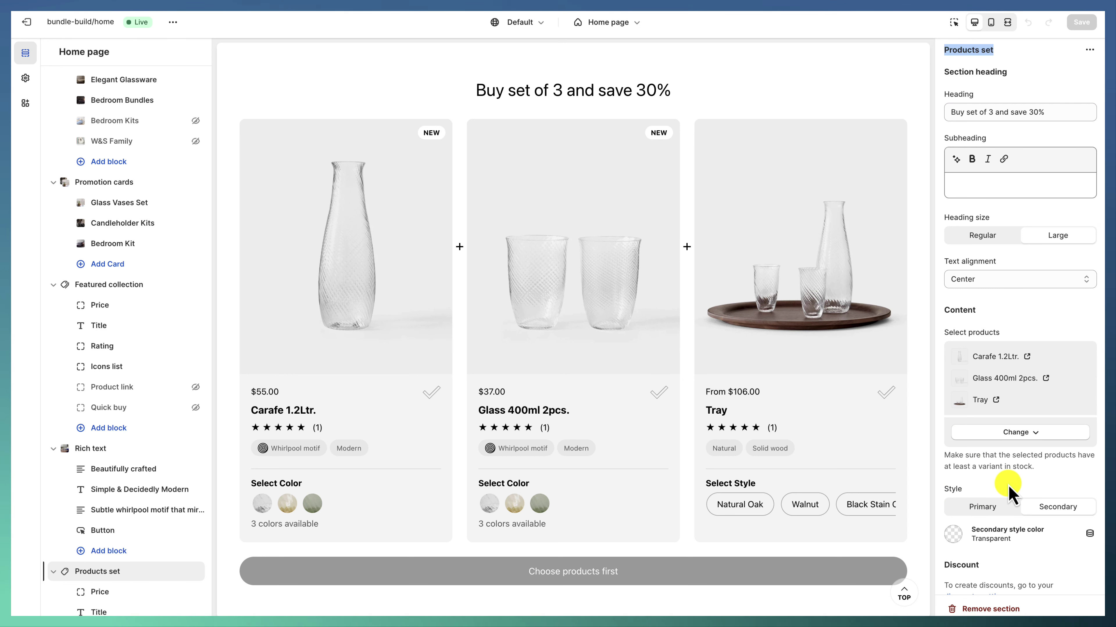
{"action": "scroll", "coordinate": [970, 435], "scroll_direction": "down", "scroll_amount": 9}
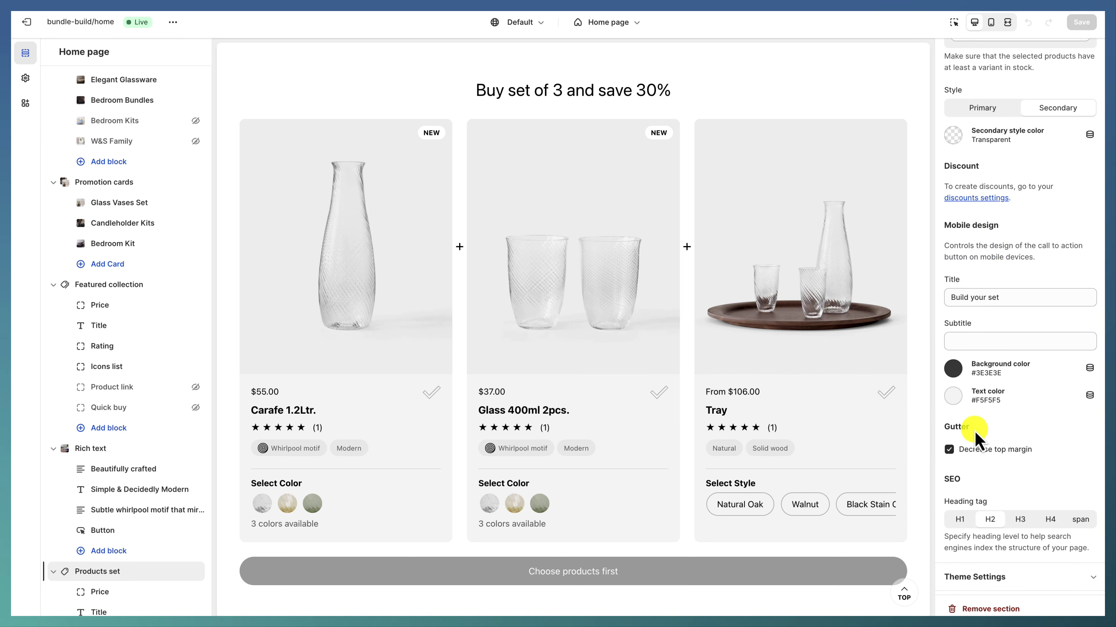
{"action": "scroll", "coordinate": [973, 435], "scroll_direction": "down", "scroll_amount": 1}
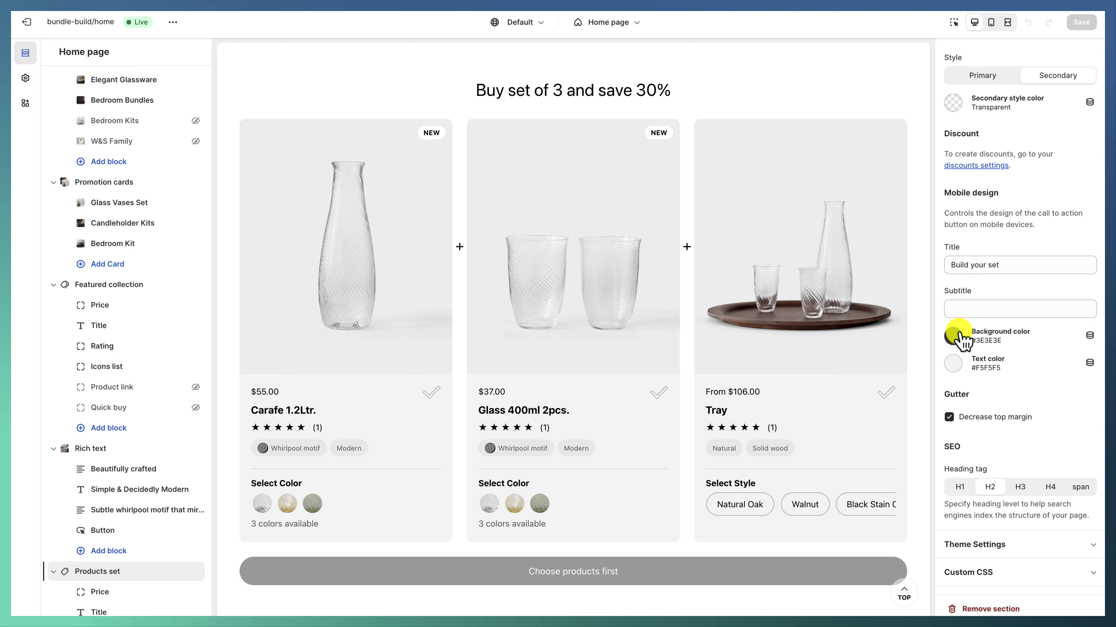
{"action": "scroll", "coordinate": [132, 567], "scroll_direction": "down", "scroll_amount": 5}
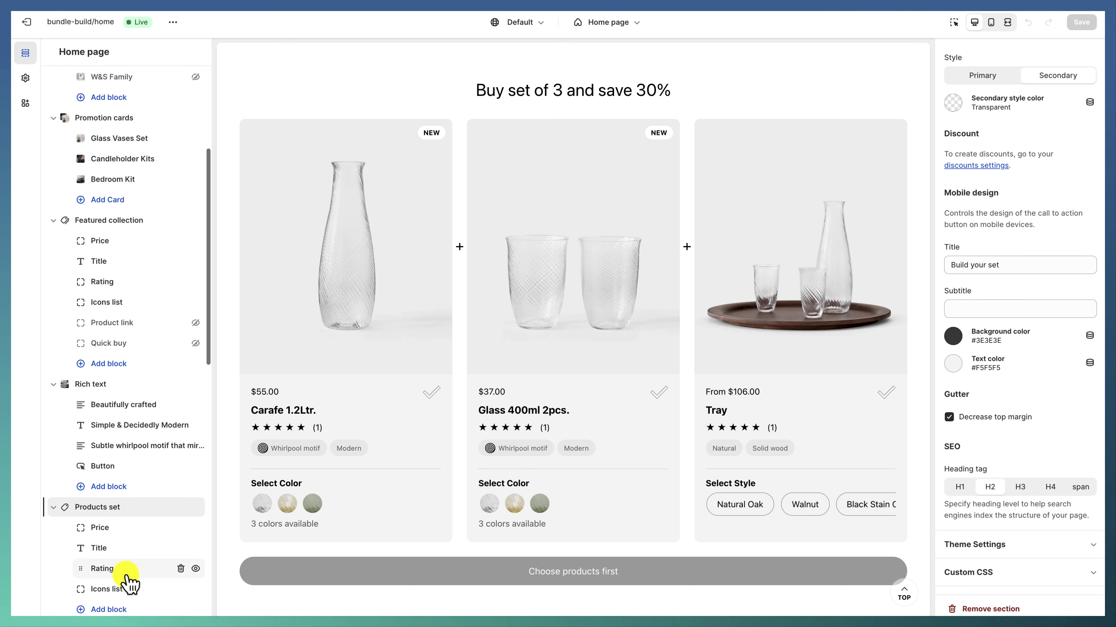
Preview the Info tabs section's Enduring qualities, Contemporary pieces, Whirlpool motif and Beautiful tabs.
{"action": "left_click", "coordinate": [118, 488]}
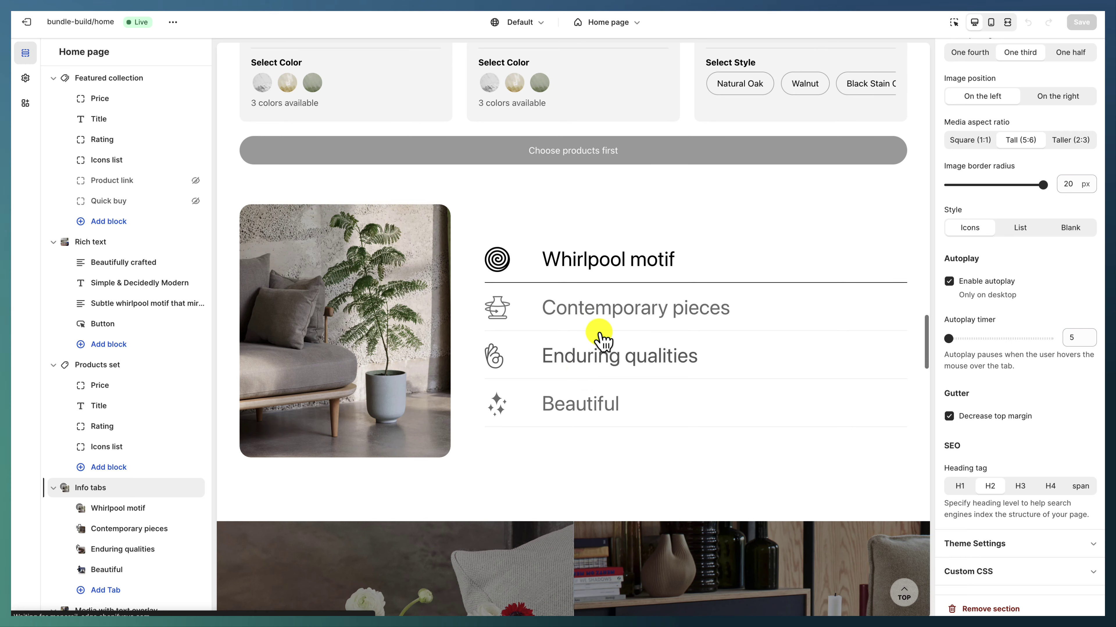
{"action": "left_click", "coordinate": [594, 376]}
{"action": "left_click", "coordinate": [590, 314]}
{"action": "left_click", "coordinate": [580, 253]}
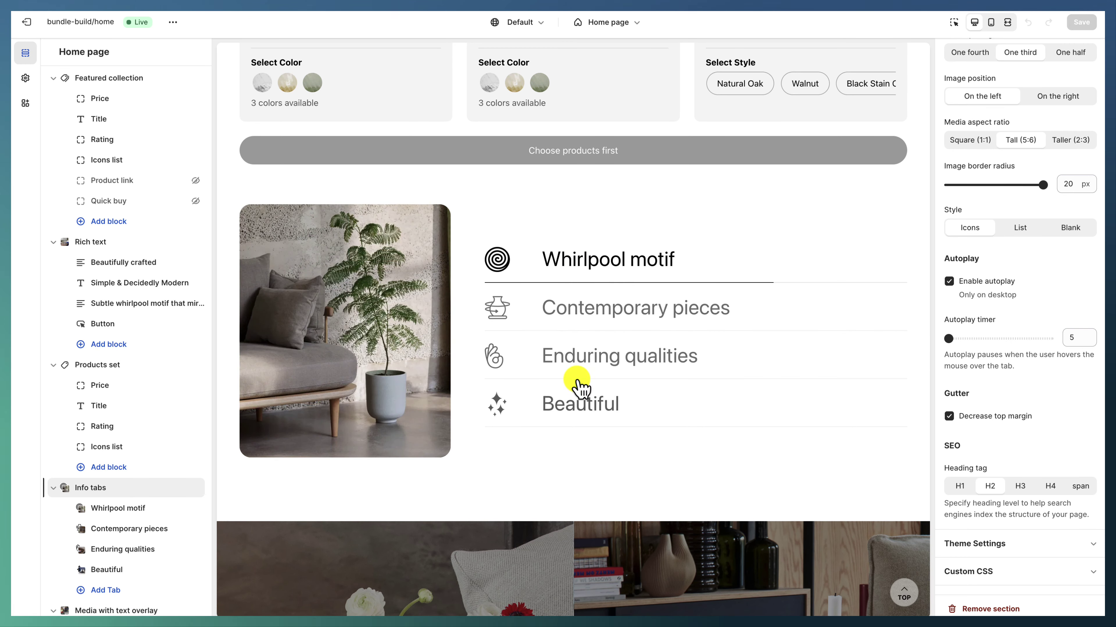
{"action": "left_click", "coordinate": [586, 397]}
{"action": "scroll", "coordinate": [1033, 175], "scroll_direction": "up", "scroll_amount": 5}
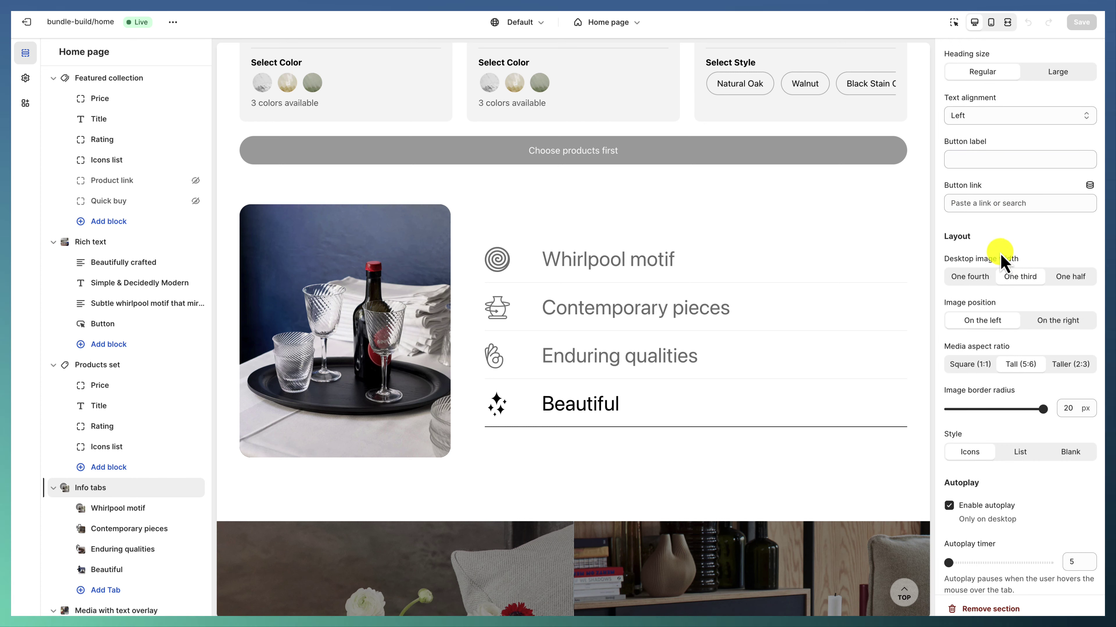
{"action": "scroll", "coordinate": [1006, 307], "scroll_direction": "up", "scroll_amount": 1}
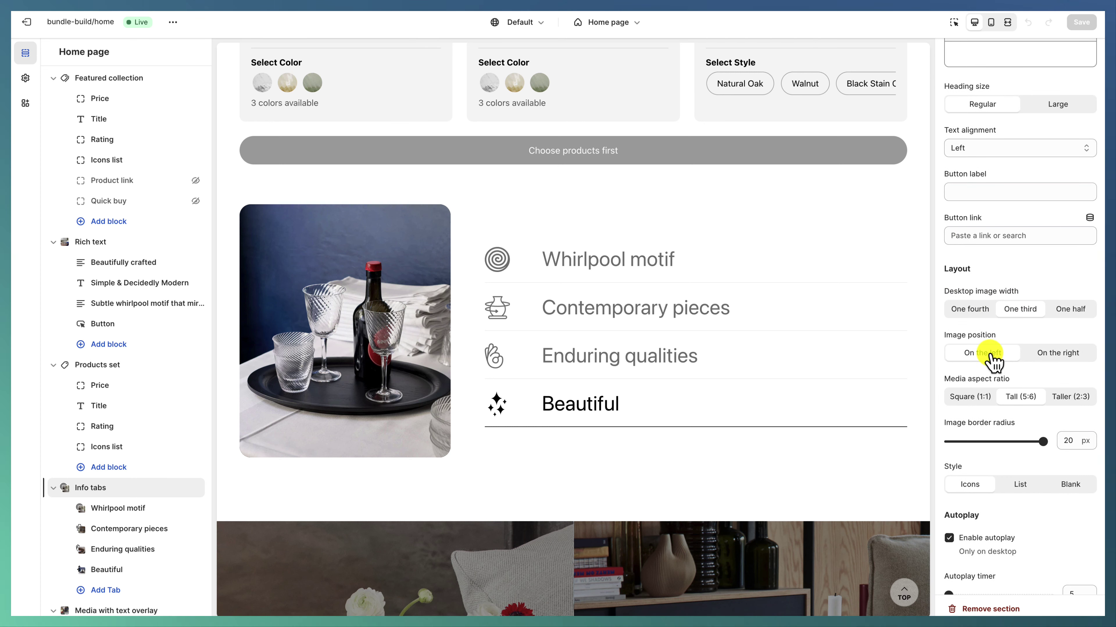
{"action": "scroll", "coordinate": [999, 386], "scroll_direction": "down", "scroll_amount": 3}
{"action": "scroll", "coordinate": [993, 418], "scroll_direction": "down", "scroll_amount": 3}
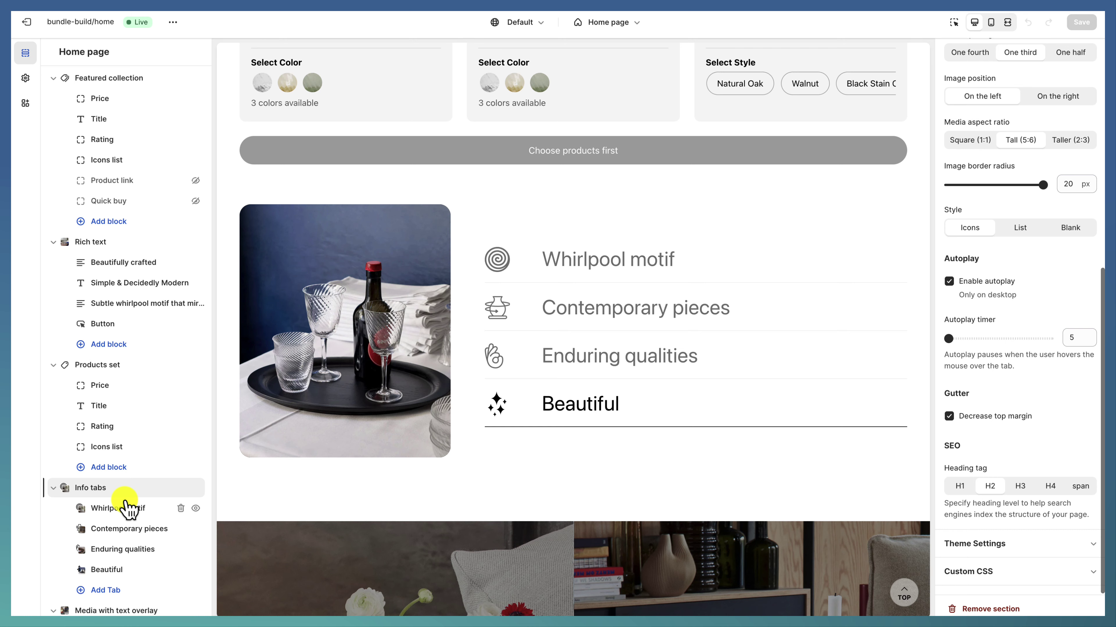
Review the Whirlpool motif tab: image 11-7, Label icon and a custom spiral icon.
{"action": "left_click", "coordinate": [118, 510]}
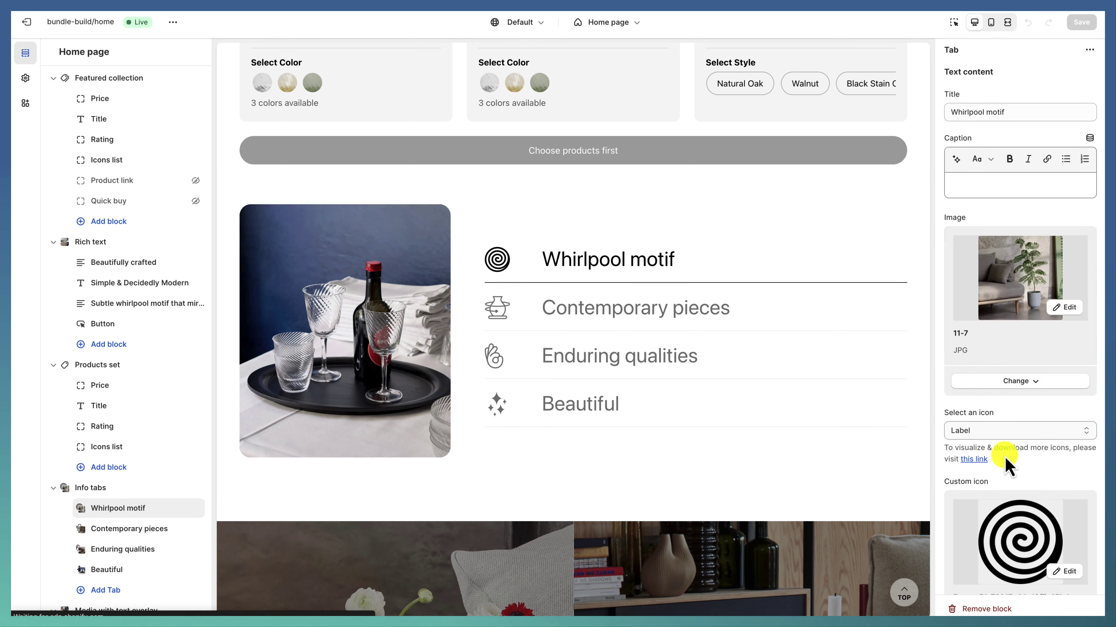
{"action": "scroll", "coordinate": [1015, 435], "scroll_direction": "down", "scroll_amount": 2}
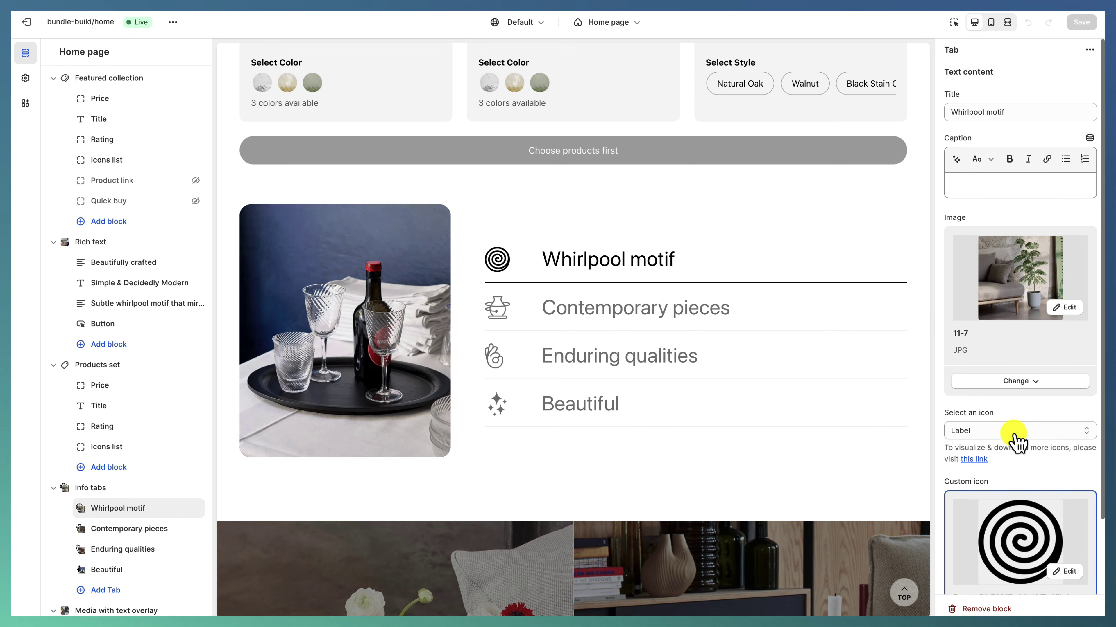
{"action": "scroll", "coordinate": [613, 281], "scroll_direction": "down", "scroll_amount": 5}
{"action": "scroll", "coordinate": [174, 464], "scroll_direction": "down", "scroll_amount": 3}
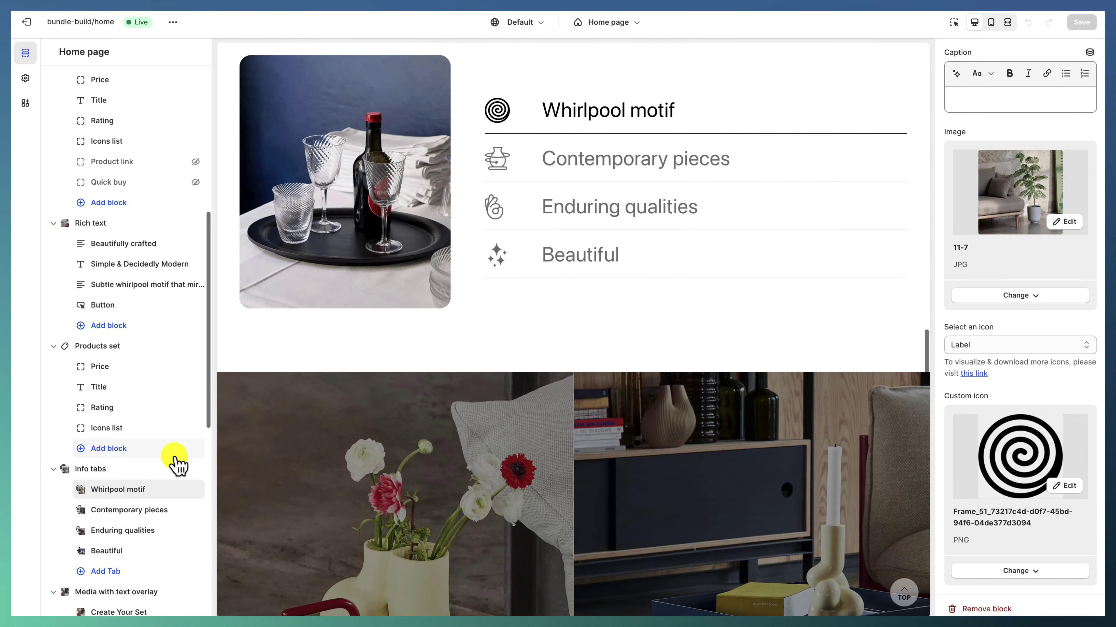
Check the Media with text overlay desktop layout options, keeping 1 column.
{"action": "left_click", "coordinate": [126, 535]}
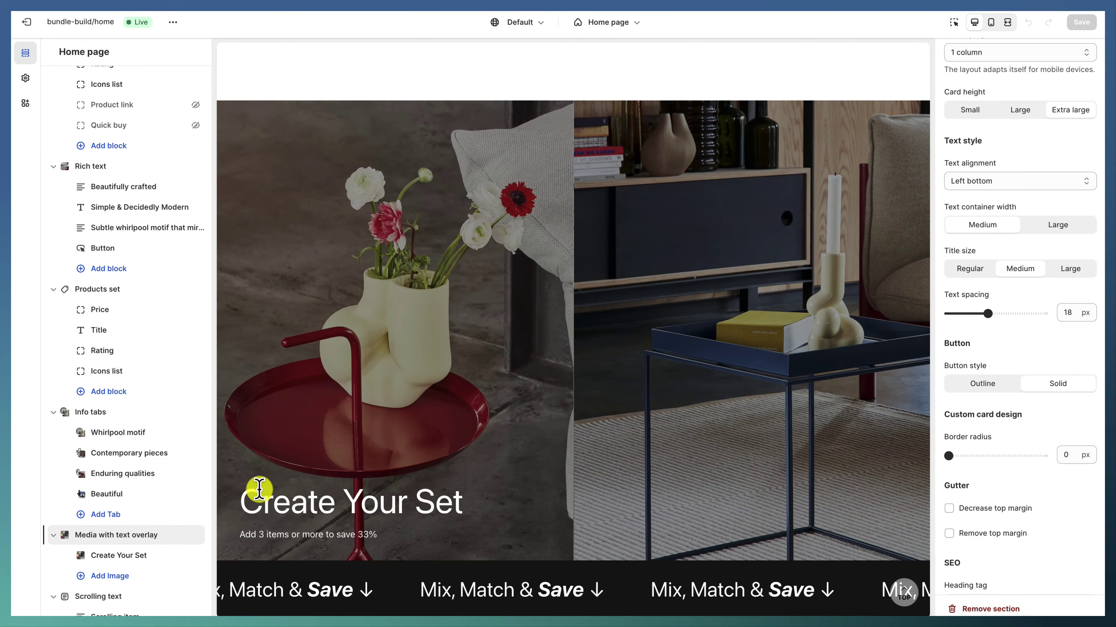
{"action": "scroll", "coordinate": [371, 448], "scroll_direction": "down", "scroll_amount": 3}
{"action": "scroll", "coordinate": [396, 440], "scroll_direction": "up", "scroll_amount": 2}
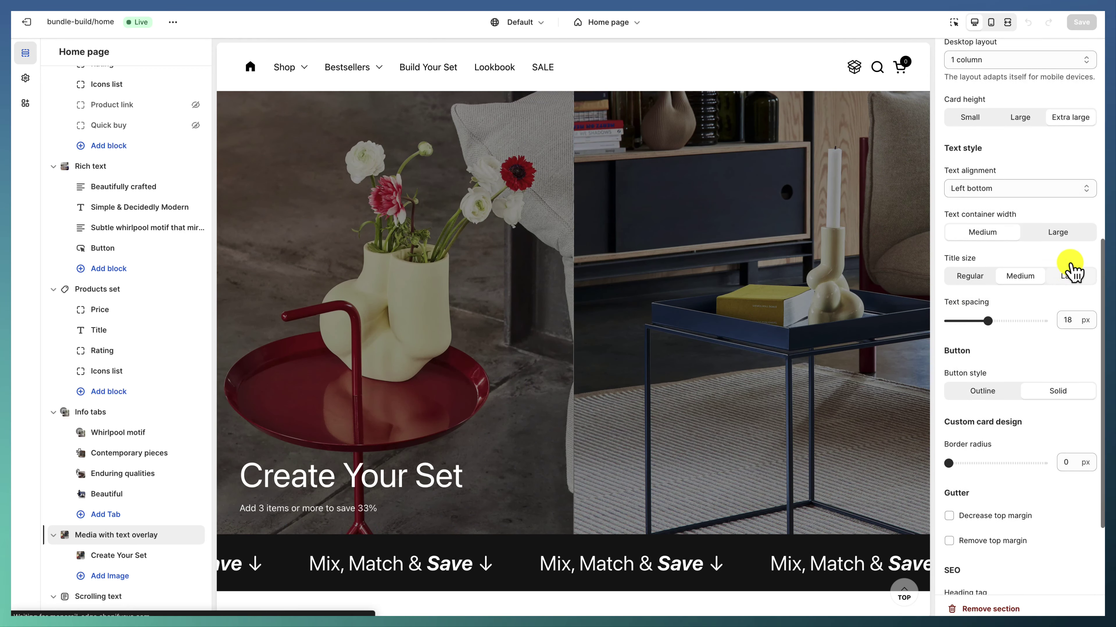
{"action": "scroll", "coordinate": [1054, 263], "scroll_direction": "up", "scroll_amount": 5}
{"action": "left_click", "coordinate": [1026, 281]}
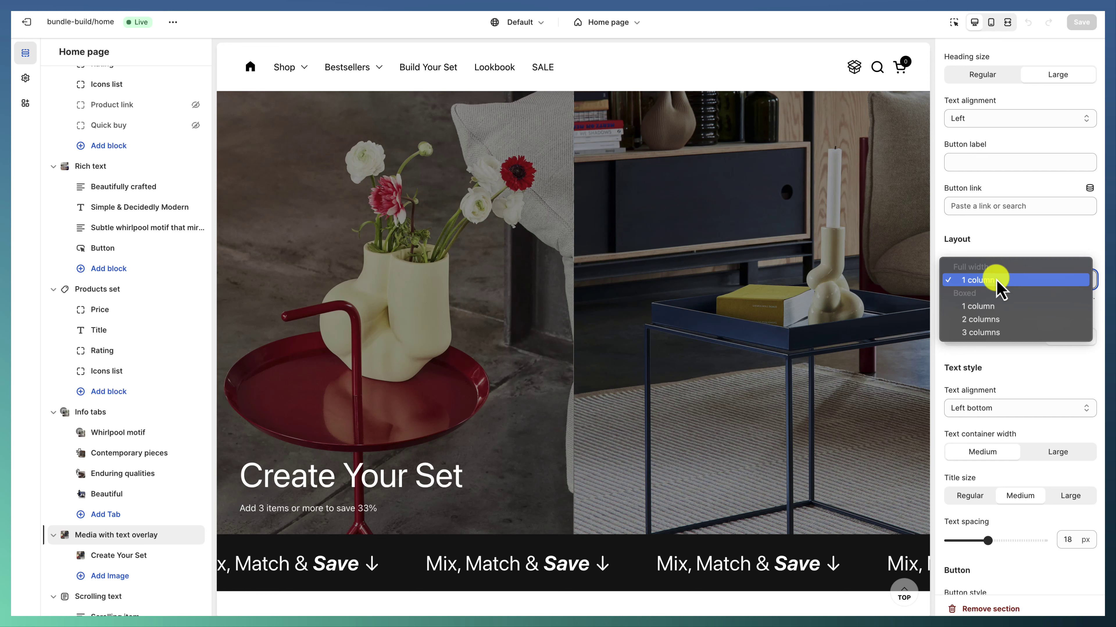
{"action": "left_click", "coordinate": [984, 282]}
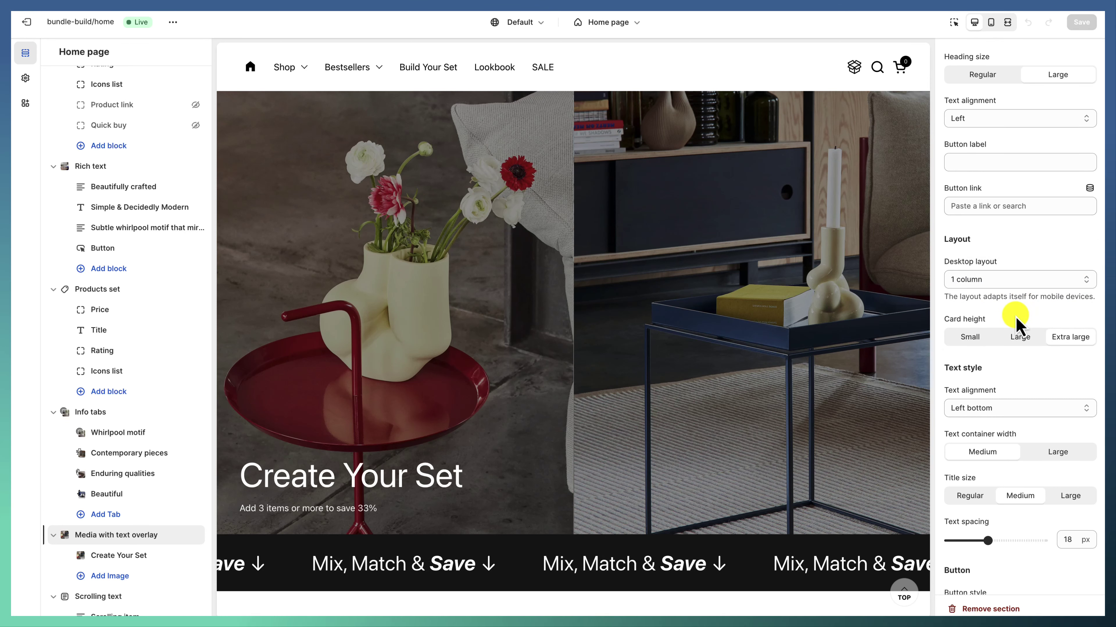
{"action": "scroll", "coordinate": [1063, 361], "scroll_direction": "down", "scroll_amount": 5}
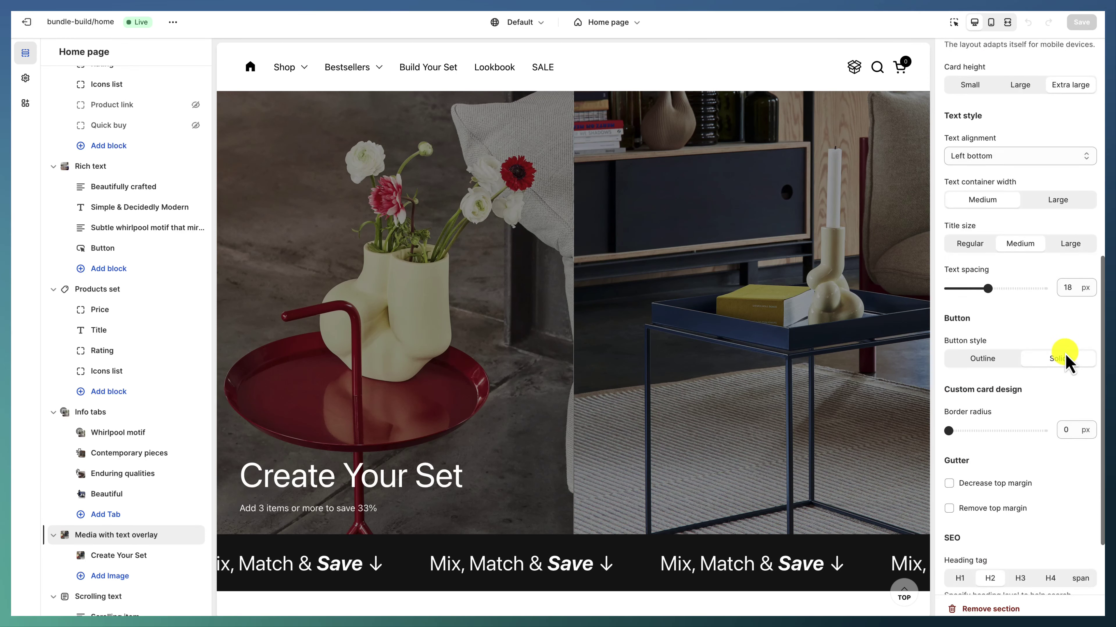
{"action": "scroll", "coordinate": [1068, 358], "scroll_direction": "down", "scroll_amount": 2}
Review the Create Your Set block's promo12 image, title and subtitle.
{"action": "left_click", "coordinate": [149, 557]}
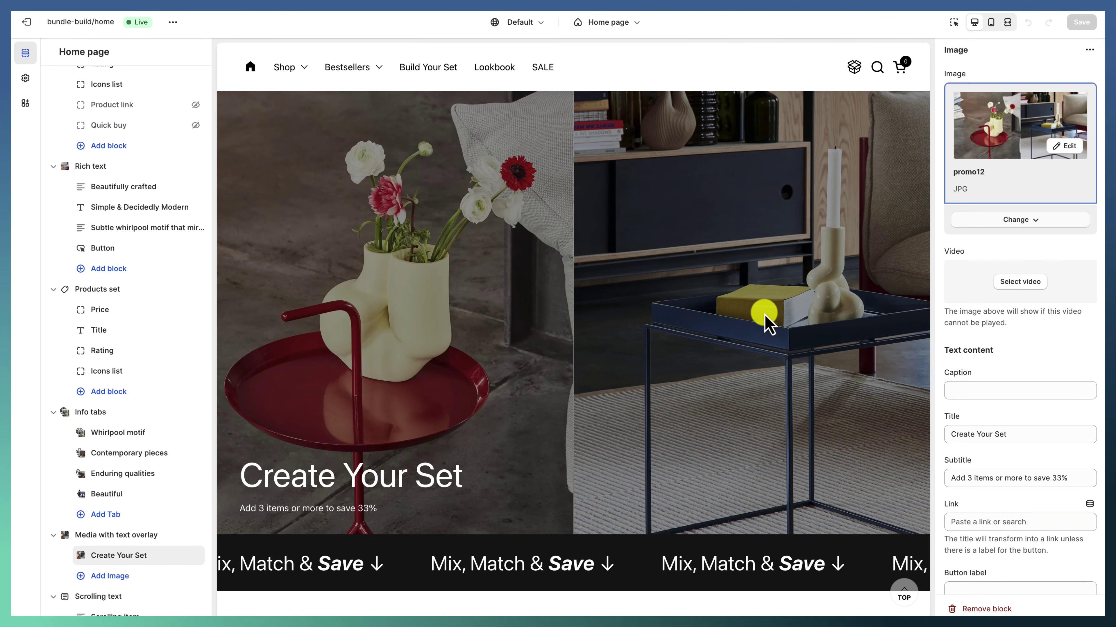
{"action": "scroll", "coordinate": [765, 314], "scroll_direction": "down", "scroll_amount": 3}
{"action": "scroll", "coordinate": [602, 123], "scroll_direction": "up", "scroll_amount": 2}
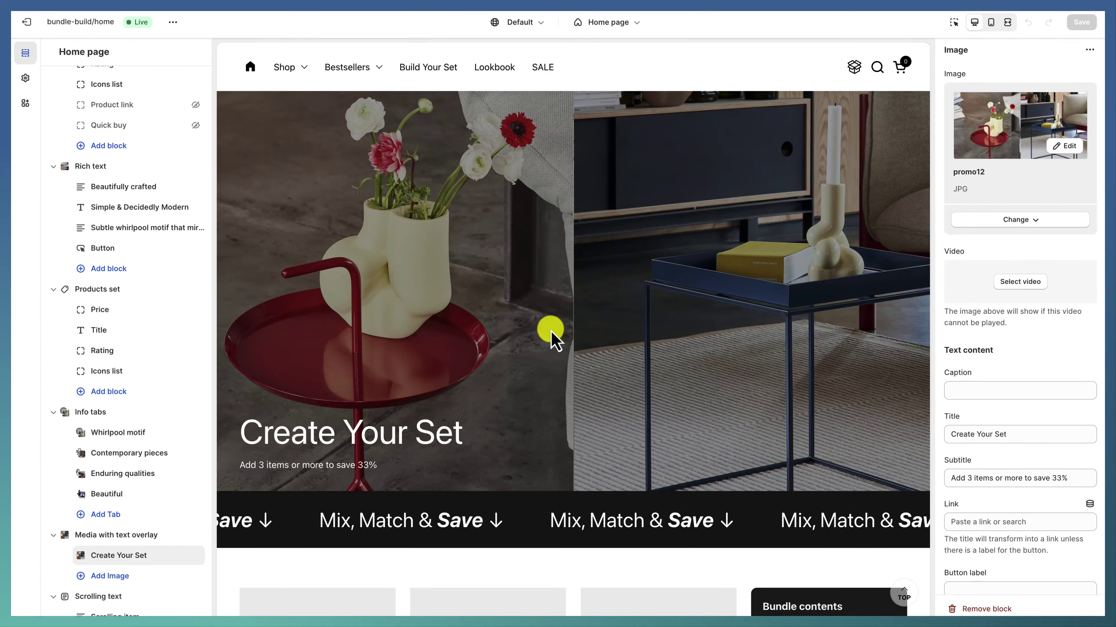
{"action": "scroll", "coordinate": [551, 339], "scroll_direction": "down", "scroll_amount": 3}
Look over the first Scrolling text section's settings.
{"action": "left_click", "coordinate": [99, 593]}
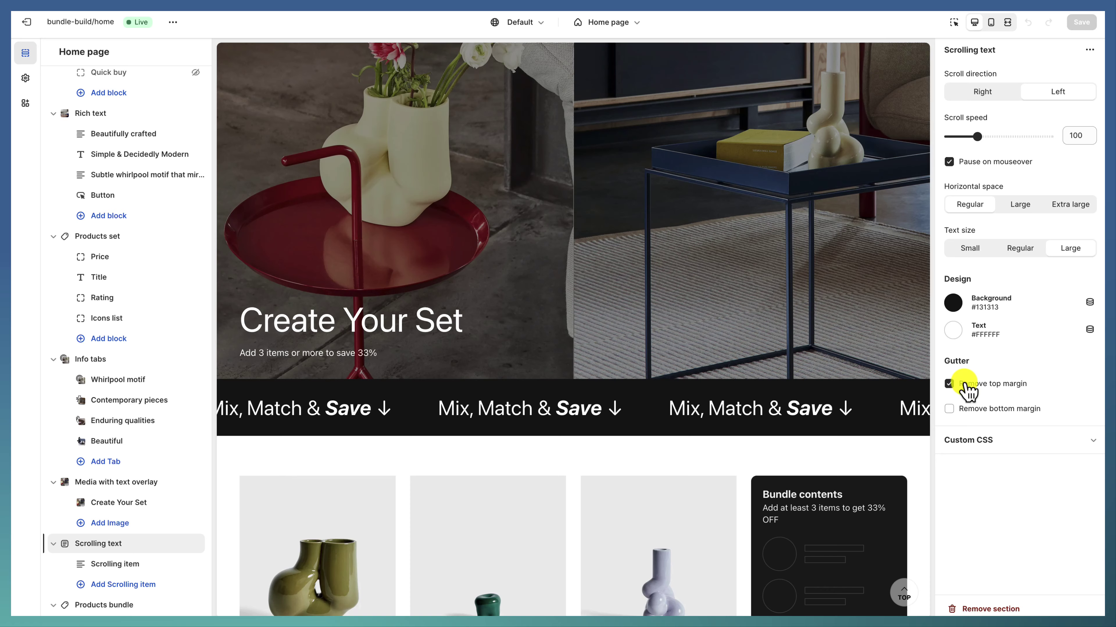
{"action": "scroll", "coordinate": [547, 374], "scroll_direction": "down", "scroll_amount": 5}
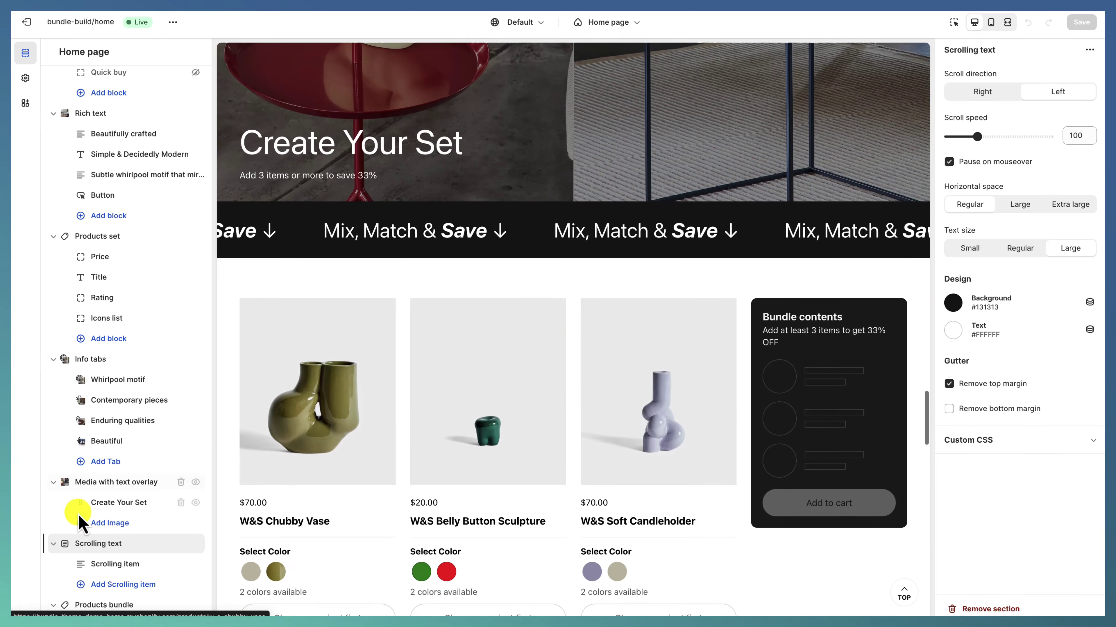
{"action": "scroll", "coordinate": [80, 523], "scroll_direction": "down", "scroll_amount": 2}
Review Products bundle: W&S Collection, up to 9 products, Large left-aligned heading.
{"action": "left_click", "coordinate": [103, 545]}
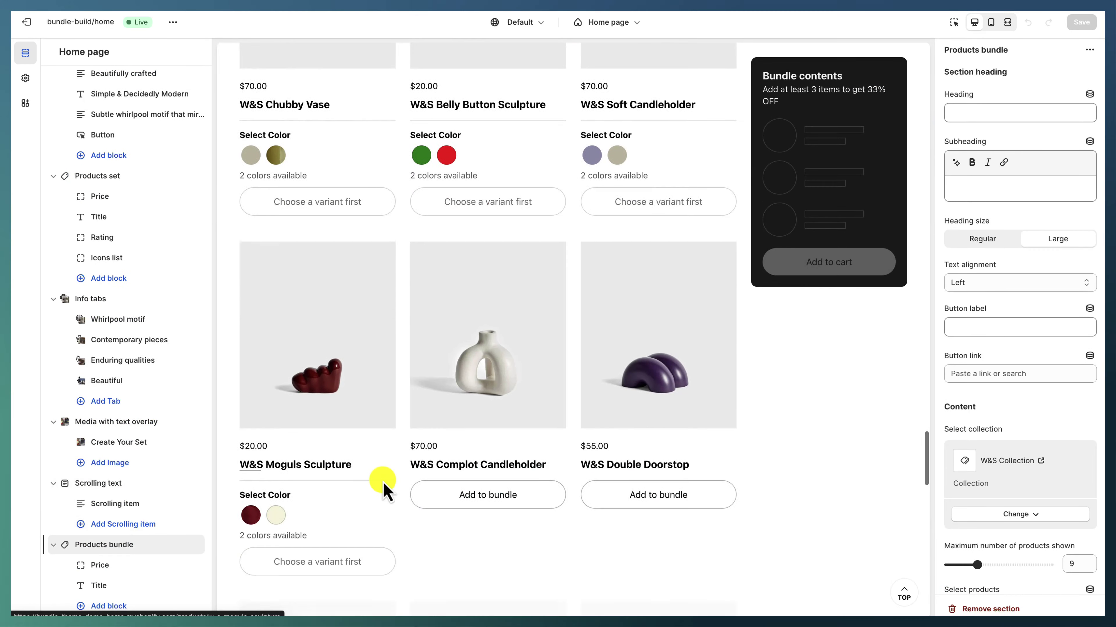
{"action": "scroll", "coordinate": [382, 486], "scroll_direction": "down", "scroll_amount": 15}
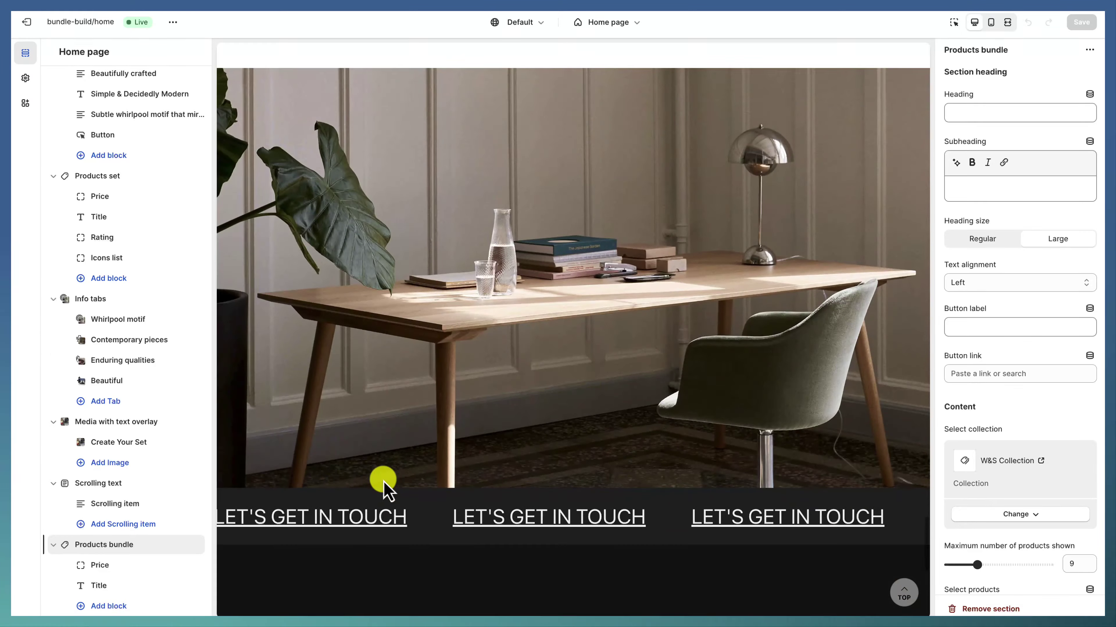
{"action": "scroll", "coordinate": [386, 479], "scroll_direction": "up", "scroll_amount": 4}
{"action": "scroll", "coordinate": [386, 480], "scroll_direction": "down", "scroll_amount": 7}
{"action": "scroll", "coordinate": [98, 492], "scroll_direction": "down", "scroll_amount": 2}
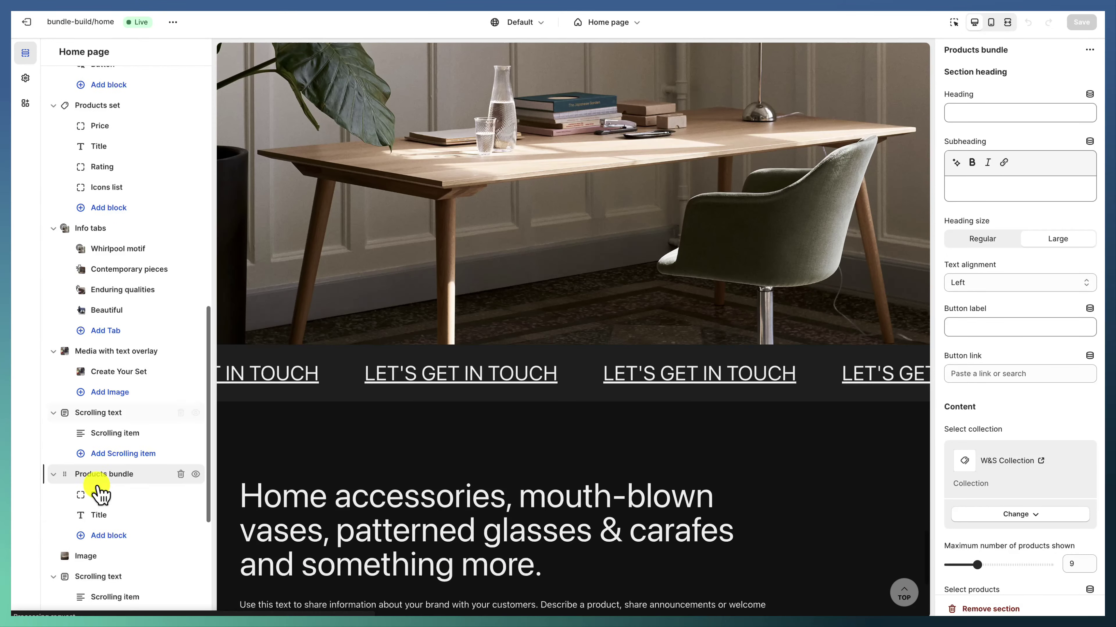
{"action": "scroll", "coordinate": [100, 495], "scroll_direction": "down", "scroll_amount": 2}
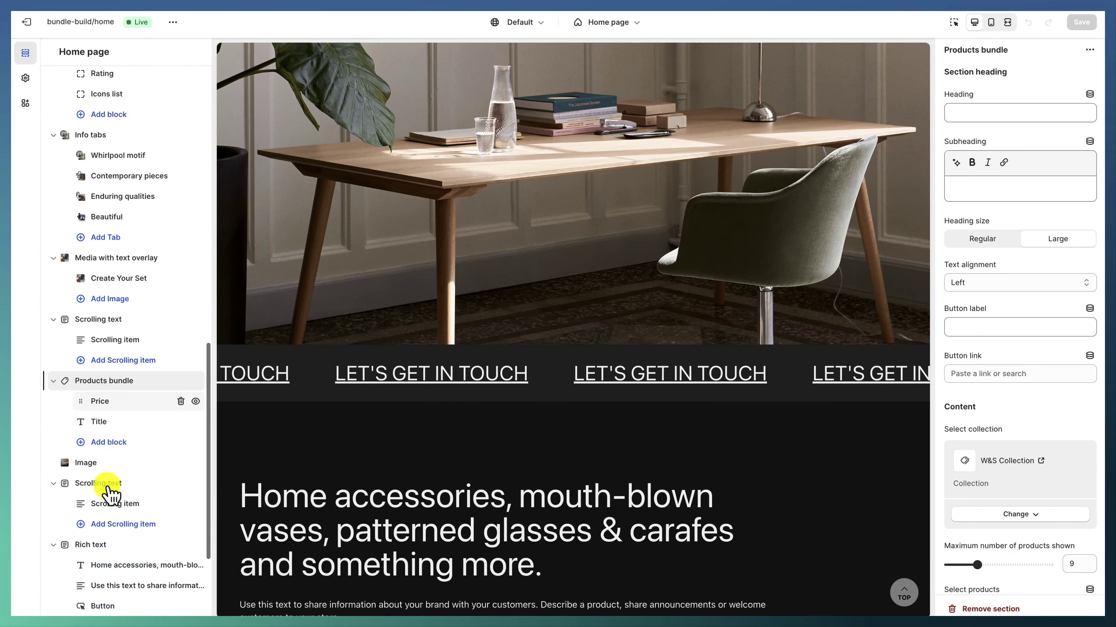
After the Image section, review the second Scrolling text section: leftward at 100, background #212120, text #F2F2F2.
{"action": "left_click", "coordinate": [104, 469]}
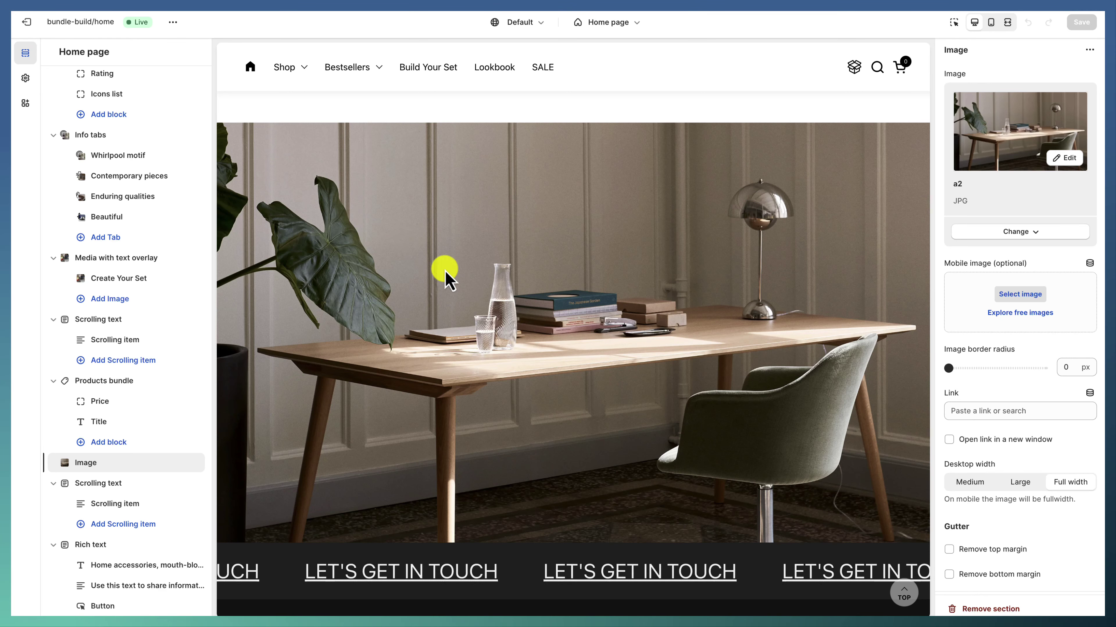
{"action": "left_click", "coordinate": [124, 483]}
{"action": "scroll", "coordinate": [122, 555], "scroll_direction": "down", "scroll_amount": 2}
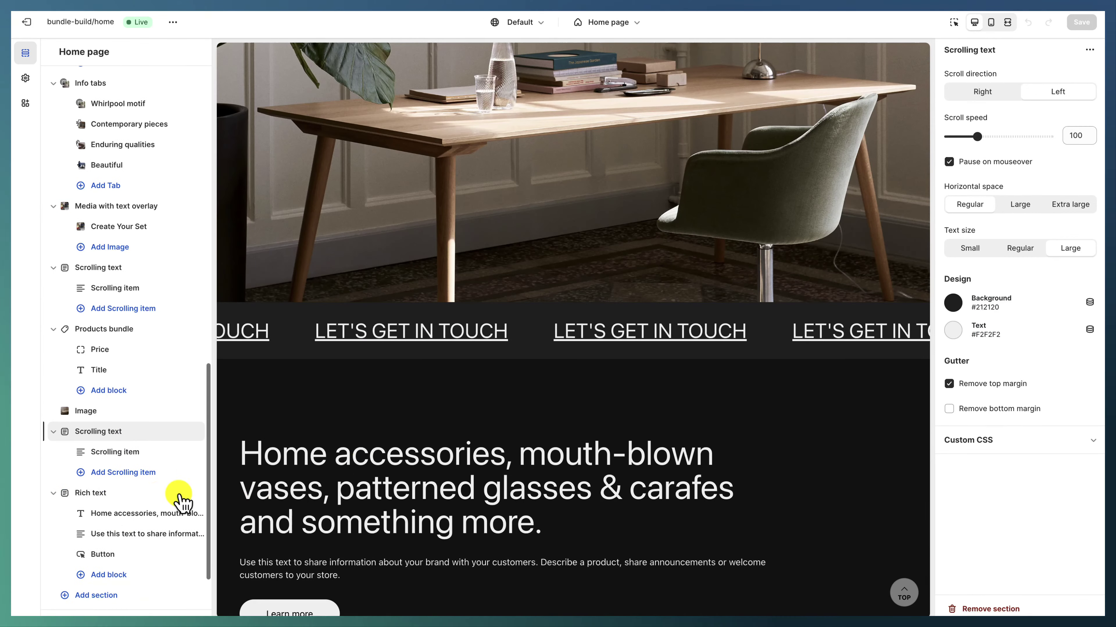
Keep the last Rich text card at Don't show image, then bring up the store's page list.
{"action": "left_click", "coordinate": [145, 494]}
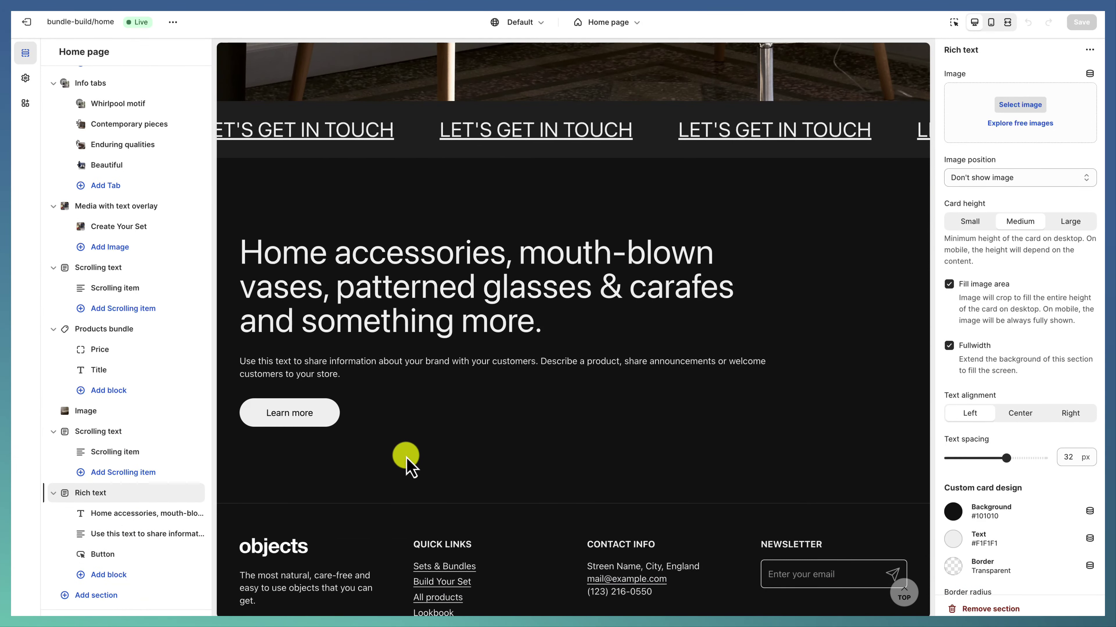
{"action": "left_click", "coordinate": [989, 180]}
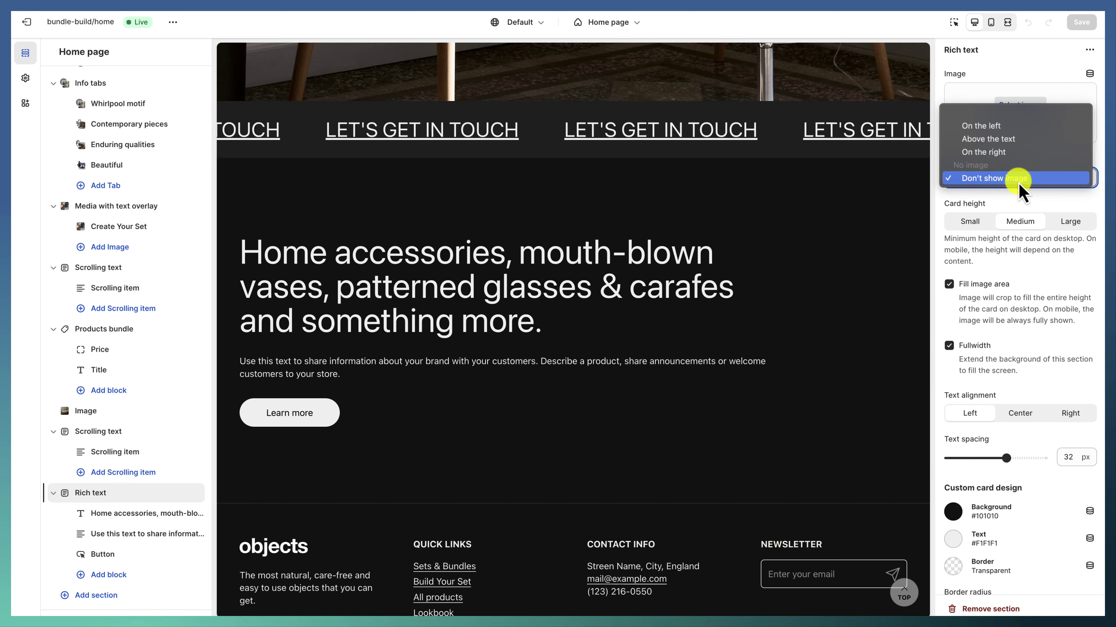
{"action": "left_click", "coordinate": [1020, 176]}
{"action": "scroll", "coordinate": [983, 351], "scroll_direction": "down", "scroll_amount": 2}
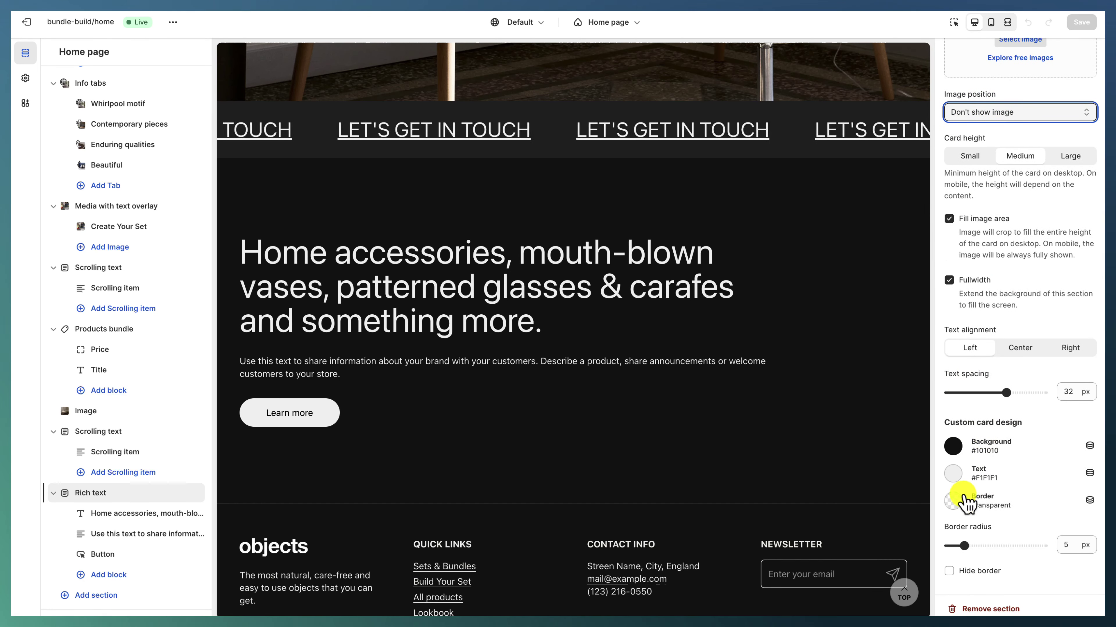
{"action": "scroll", "coordinate": [458, 414], "scroll_direction": "down", "scroll_amount": 3}
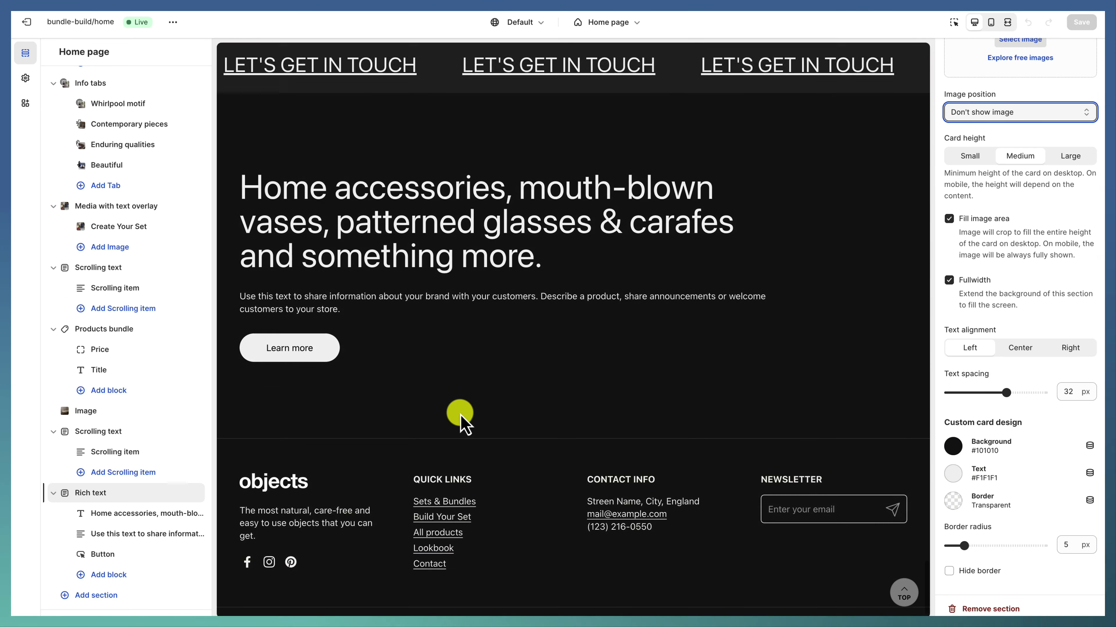
{"action": "scroll", "coordinate": [170, 436], "scroll_direction": "down", "scroll_amount": 3}
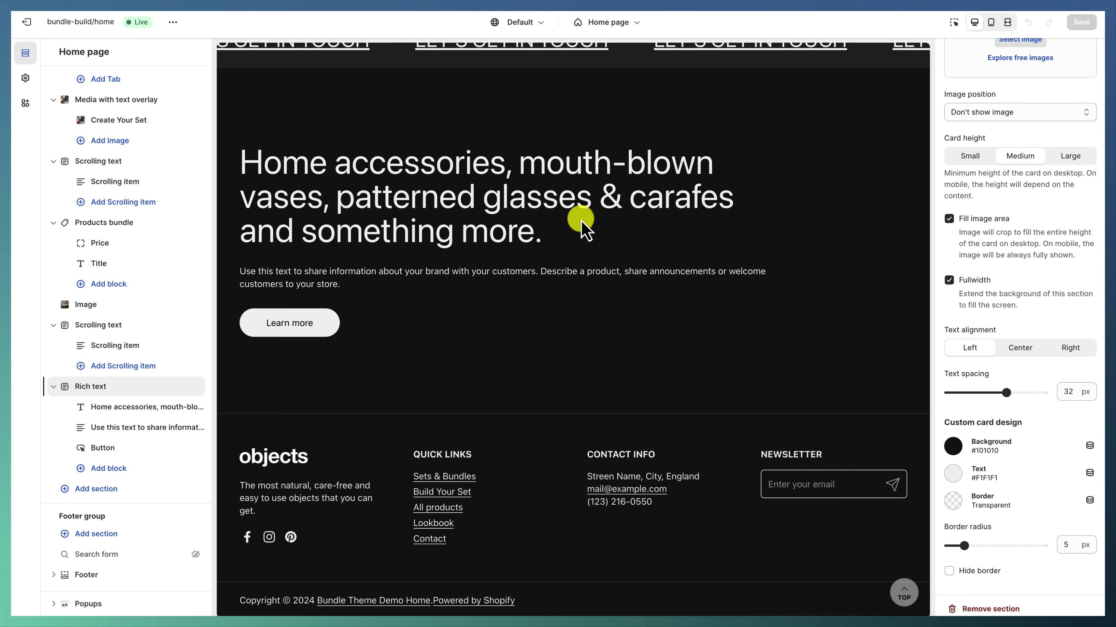
{"action": "left_click", "coordinate": [601, 23]}
Switch to editing the Default product template.
{"action": "left_click", "coordinate": [568, 105]}
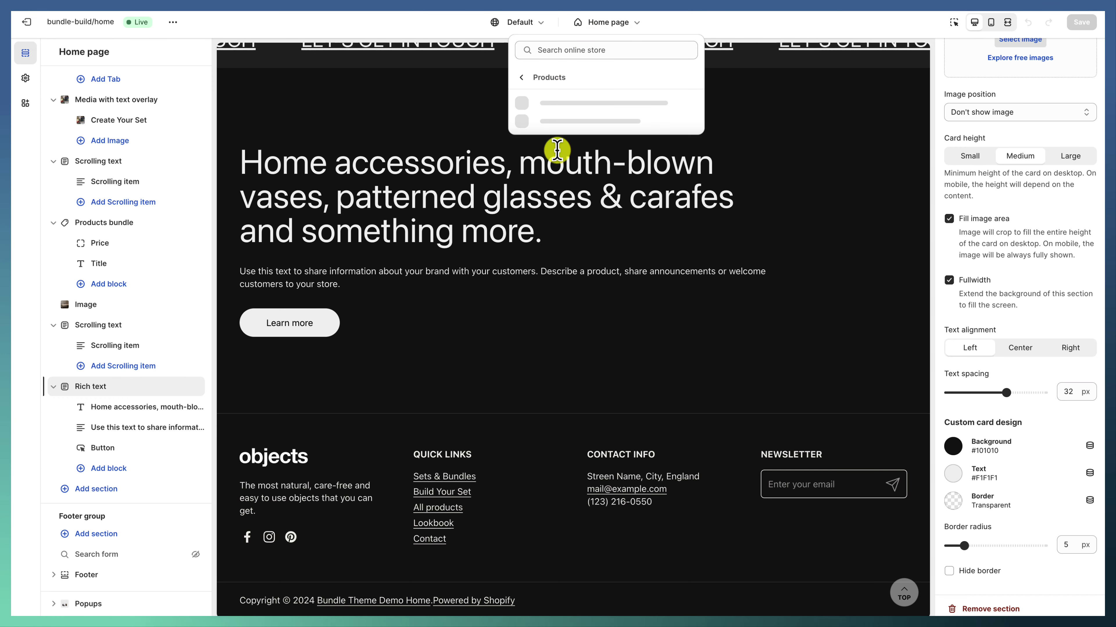
{"action": "left_click", "coordinate": [570, 113]}
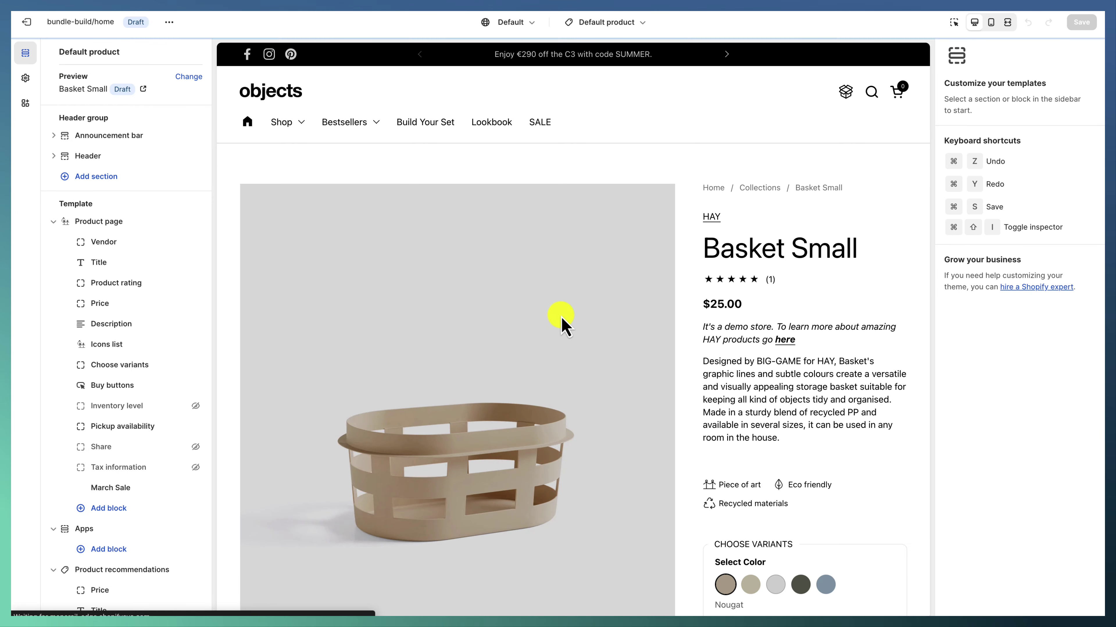
{"action": "scroll", "coordinate": [660, 373], "scroll_direction": "down", "scroll_amount": 3}
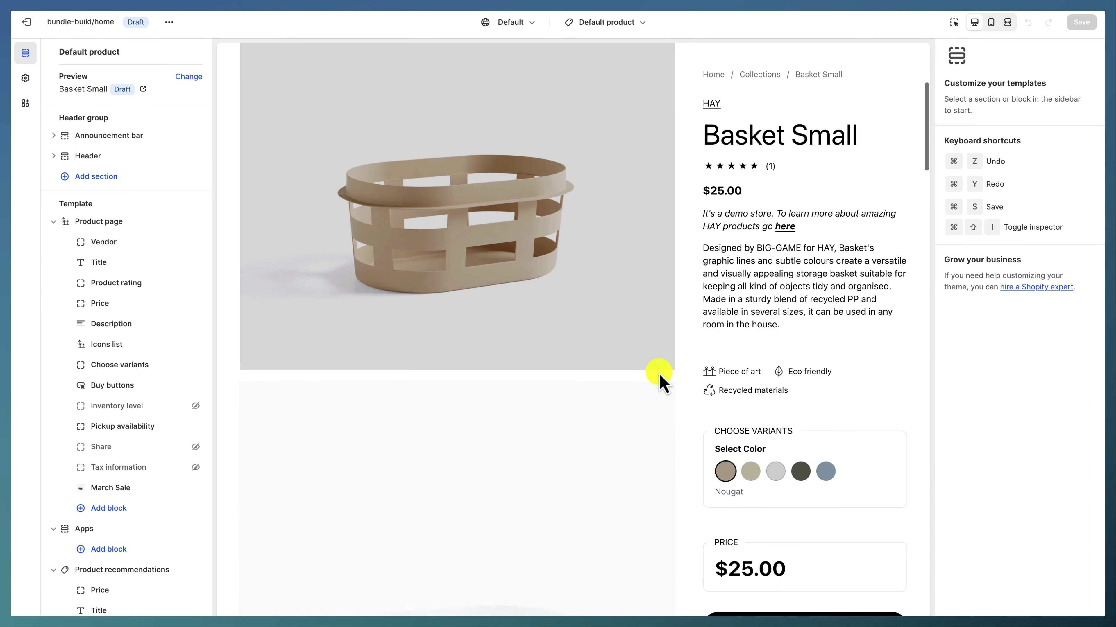
Keep the Product page section's gallery layout at 1 column.
{"action": "left_click", "coordinate": [102, 222]}
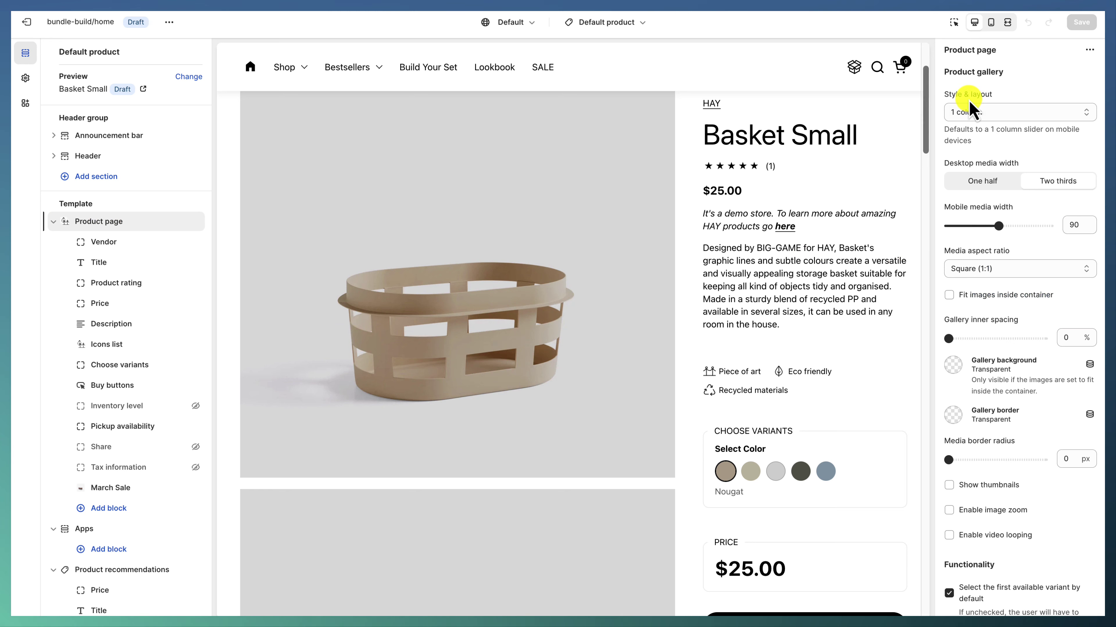
{"action": "scroll", "coordinate": [598, 398], "scroll_direction": "up", "scroll_amount": 2}
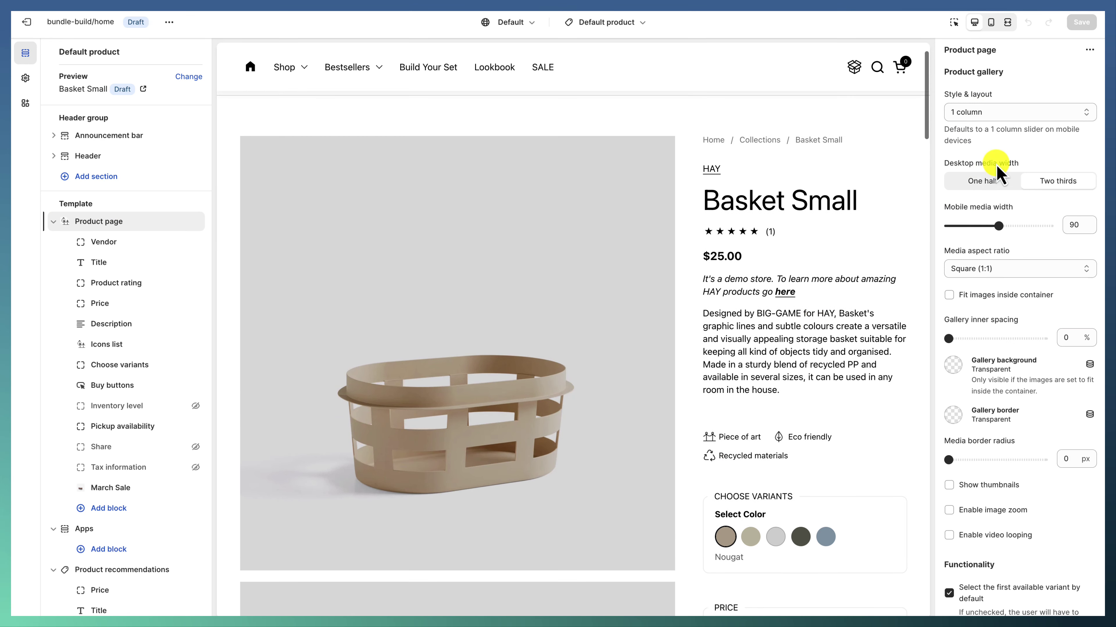
{"action": "left_click", "coordinate": [989, 115]}
{"action": "left_click", "coordinate": [994, 119]}
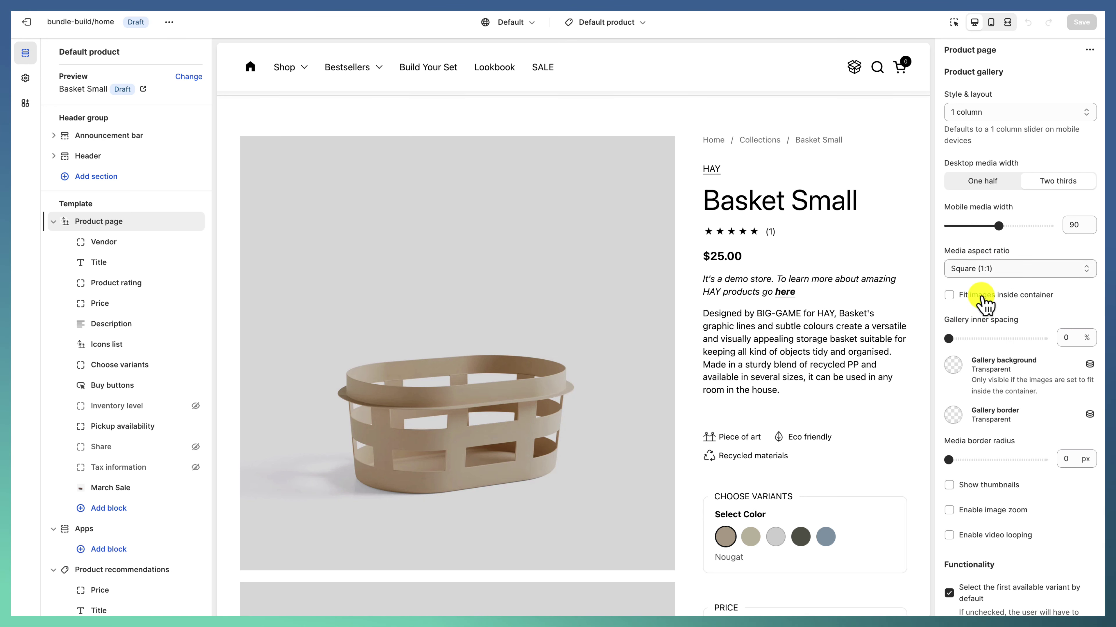
{"action": "scroll", "coordinate": [983, 299], "scroll_direction": "down", "scroll_amount": 5}
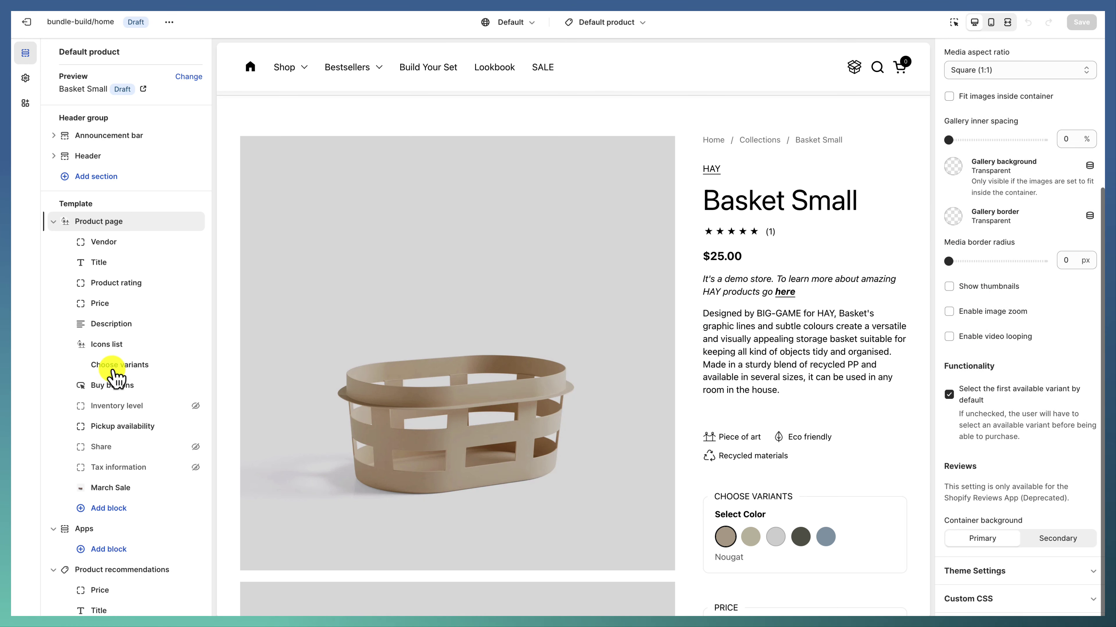
Review the Vendor, Product rating, Price, Description, Icons list, Choose variants, Buy buttons and Pickup availability blocks.
{"action": "left_click", "coordinate": [119, 244]}
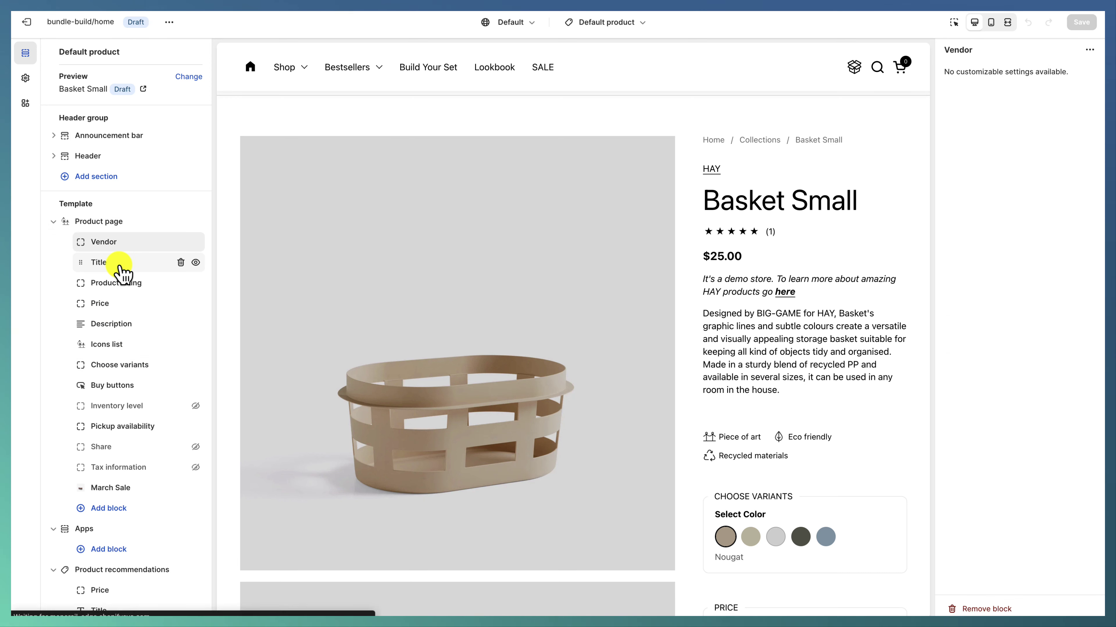
{"action": "left_click", "coordinate": [124, 282]}
{"action": "left_click", "coordinate": [129, 308]}
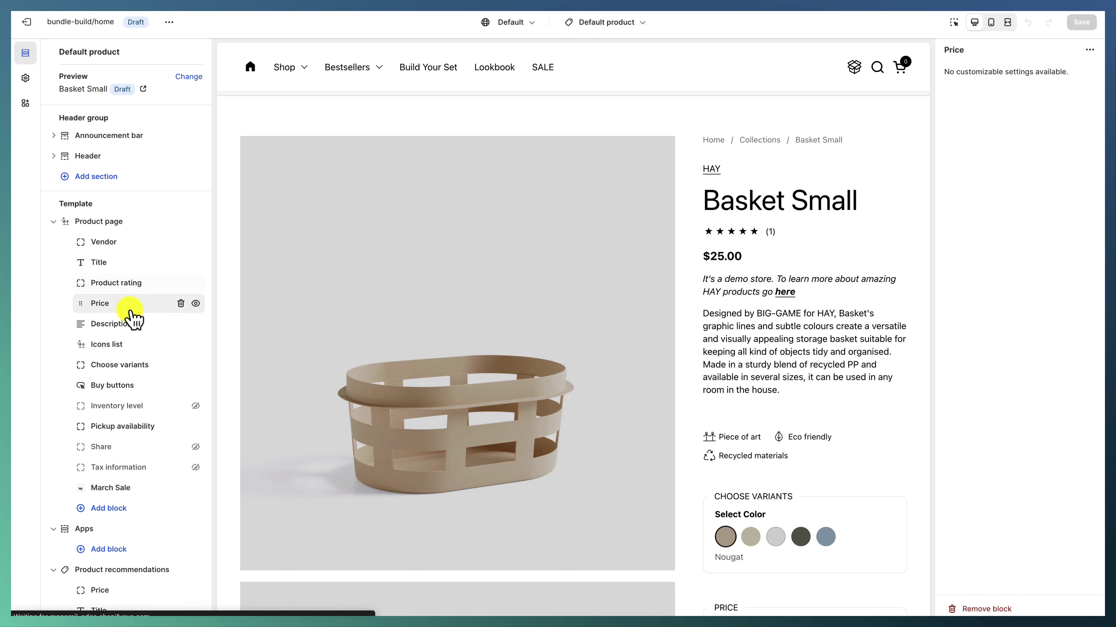
{"action": "left_click", "coordinate": [135, 326]}
{"action": "left_click", "coordinate": [130, 347]}
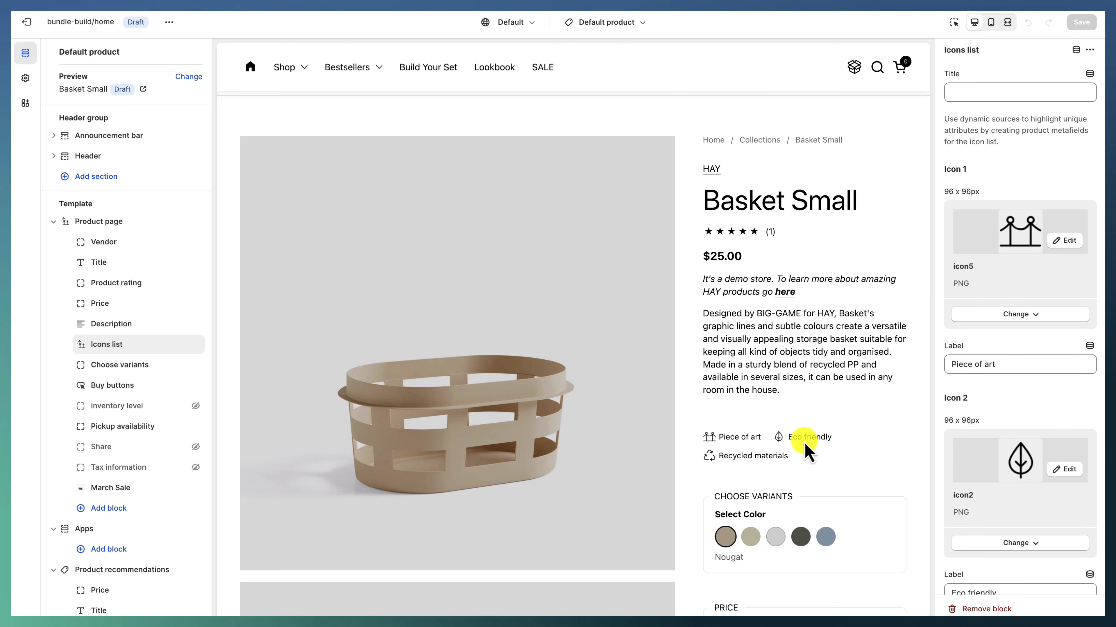
{"action": "scroll", "coordinate": [996, 418], "scroll_direction": "down", "scroll_amount": 5}
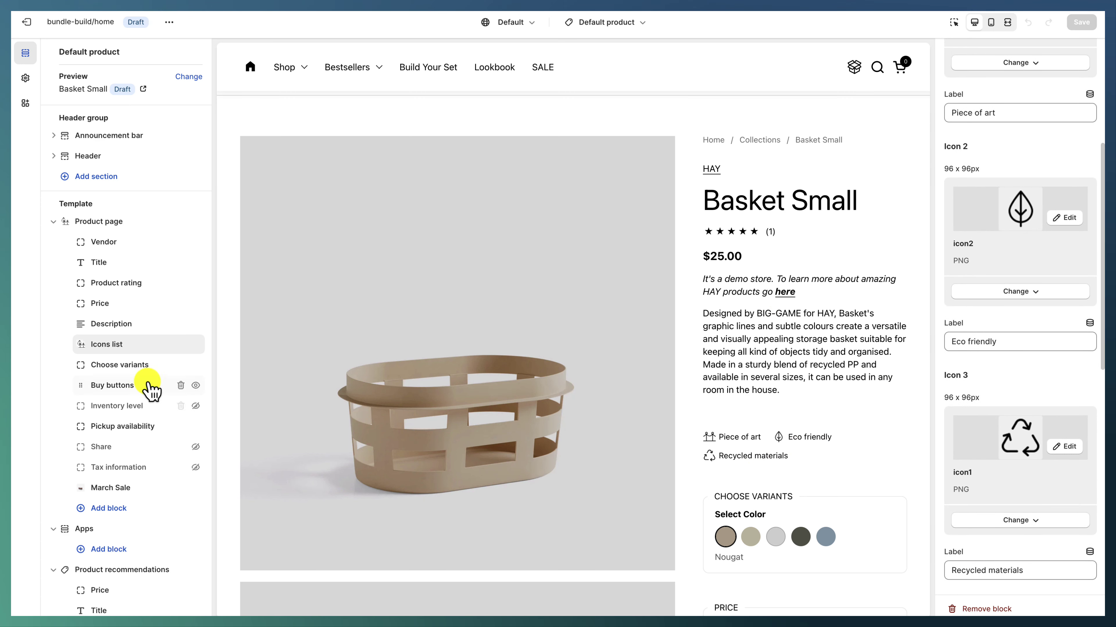
{"action": "left_click", "coordinate": [132, 365]}
{"action": "left_click", "coordinate": [131, 387]}
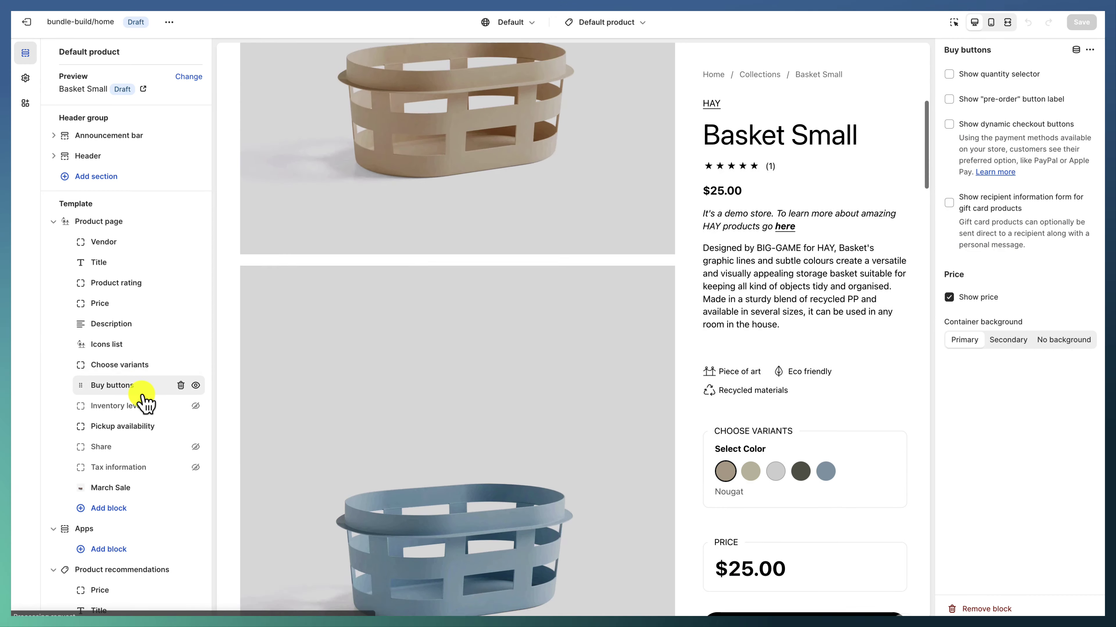
{"action": "left_click", "coordinate": [142, 427]}
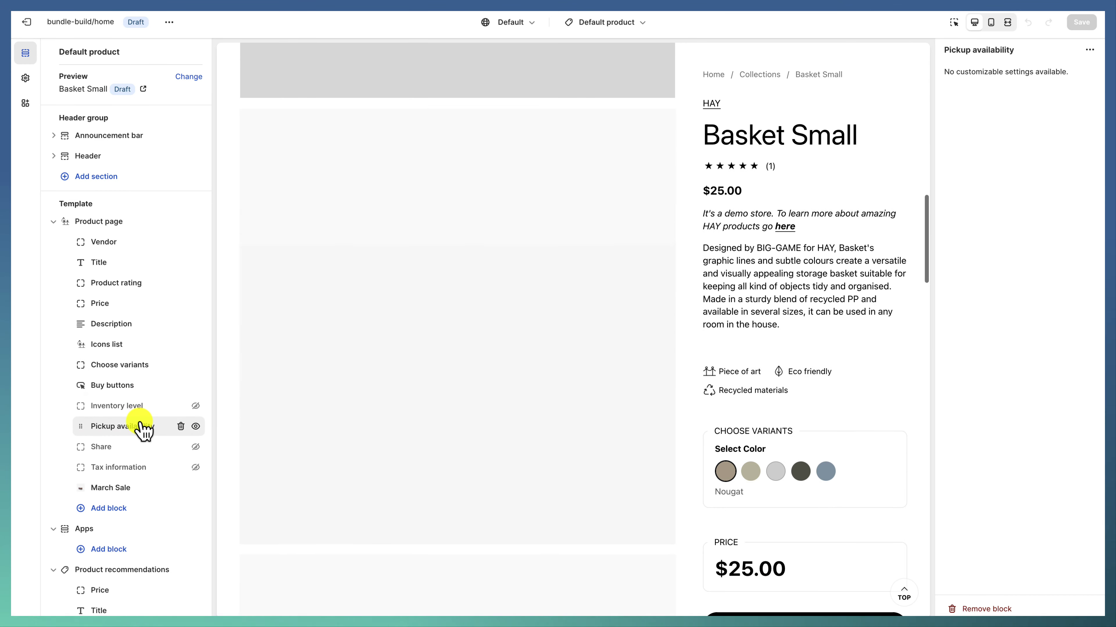
{"action": "scroll", "coordinate": [703, 491], "scroll_direction": "down", "scroll_amount": 10}
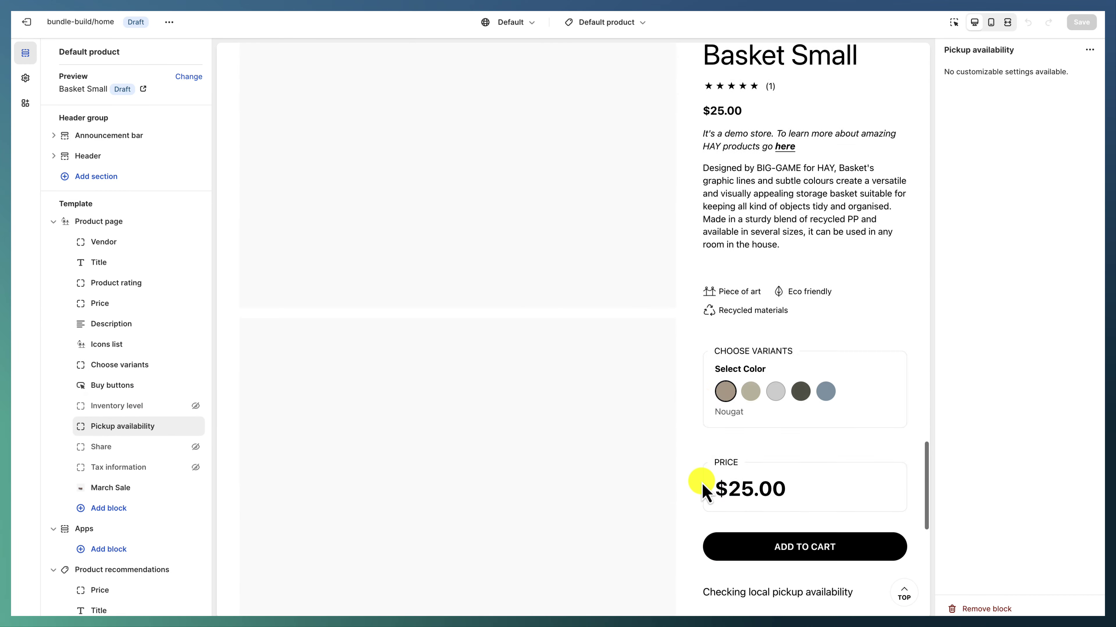
{"action": "scroll", "coordinate": [635, 468], "scroll_direction": "up", "scroll_amount": 4}
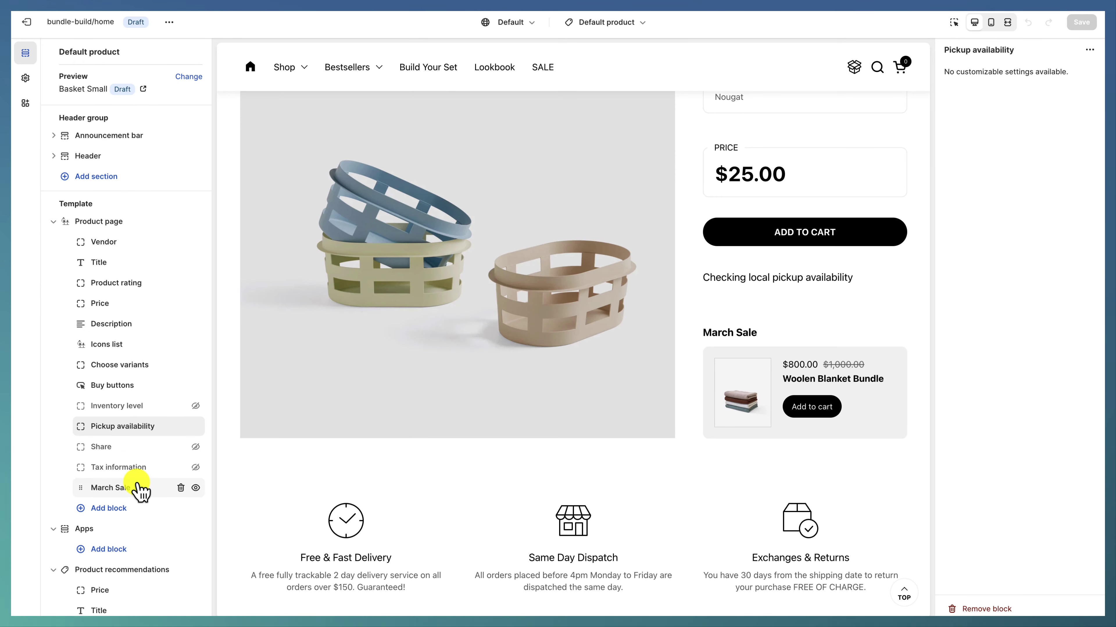
Check the March Sale cross-selling block, then the Text columns with icons slider of 3 columns.
{"action": "left_click", "coordinate": [137, 489]}
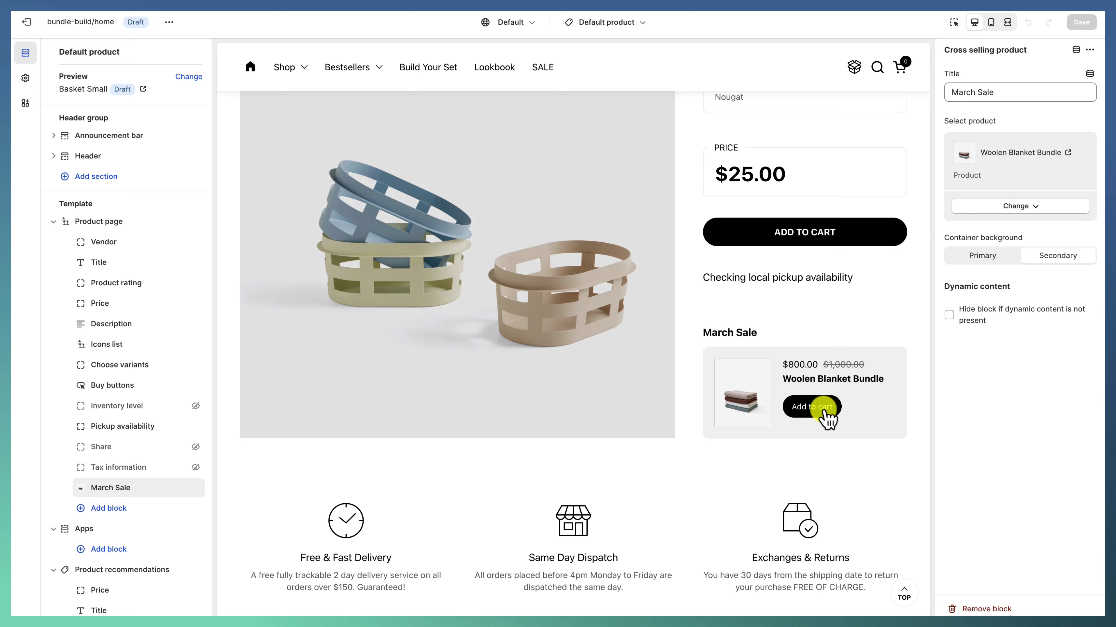
{"action": "scroll", "coordinate": [725, 398], "scroll_direction": "down", "scroll_amount": 5}
{"action": "scroll", "coordinate": [176, 483], "scroll_direction": "down", "scroll_amount": 3}
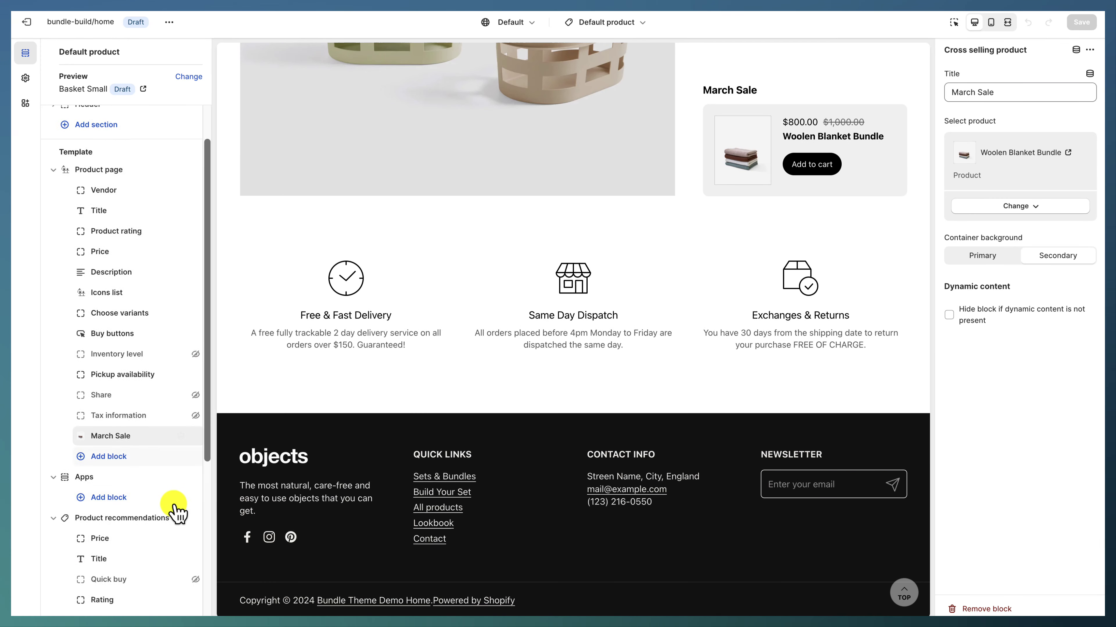
{"action": "scroll", "coordinate": [127, 484], "scroll_direction": "down", "scroll_amount": 3}
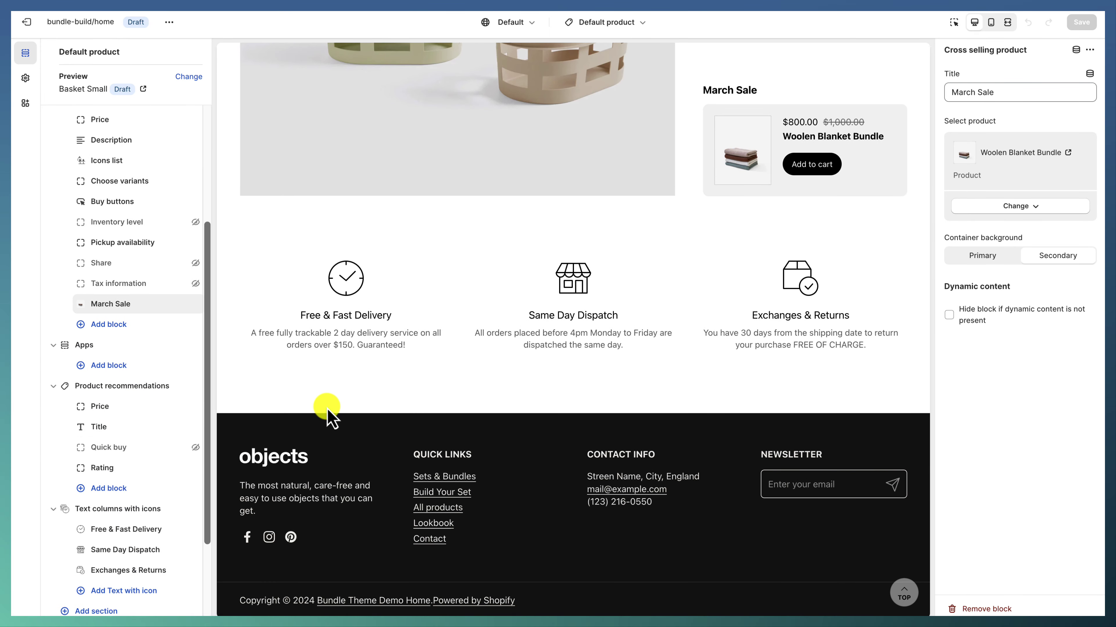
{"action": "left_click", "coordinate": [115, 510]}
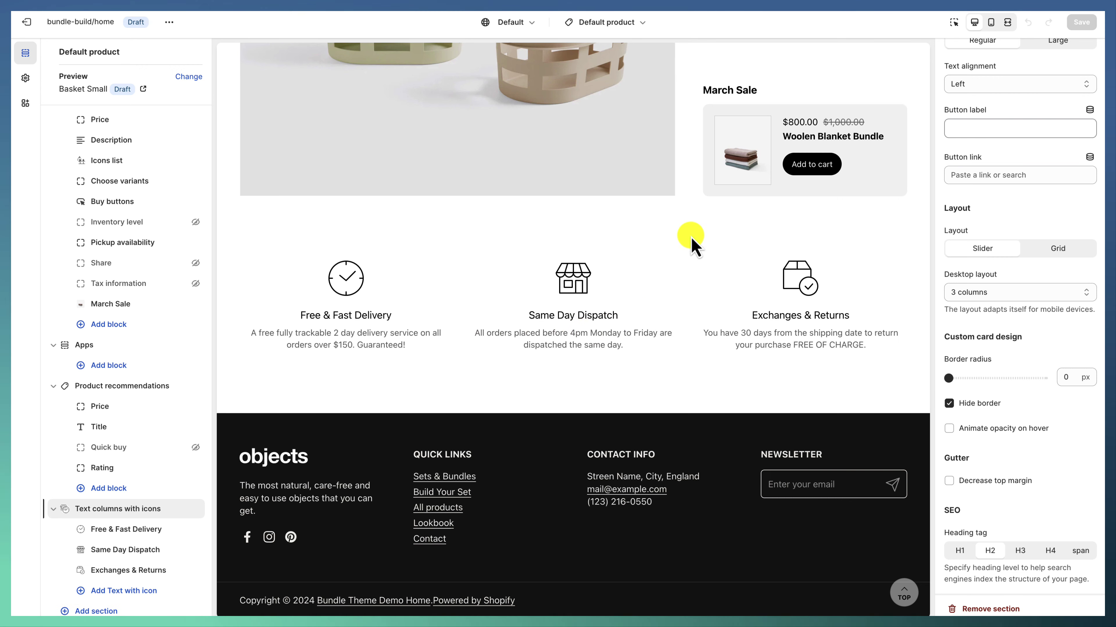
Load the lookbook template and select its first vertical slider, Comfortable & Beautiful.
{"action": "scroll", "coordinate": [130, 543], "scroll_direction": "down", "scroll_amount": 3}
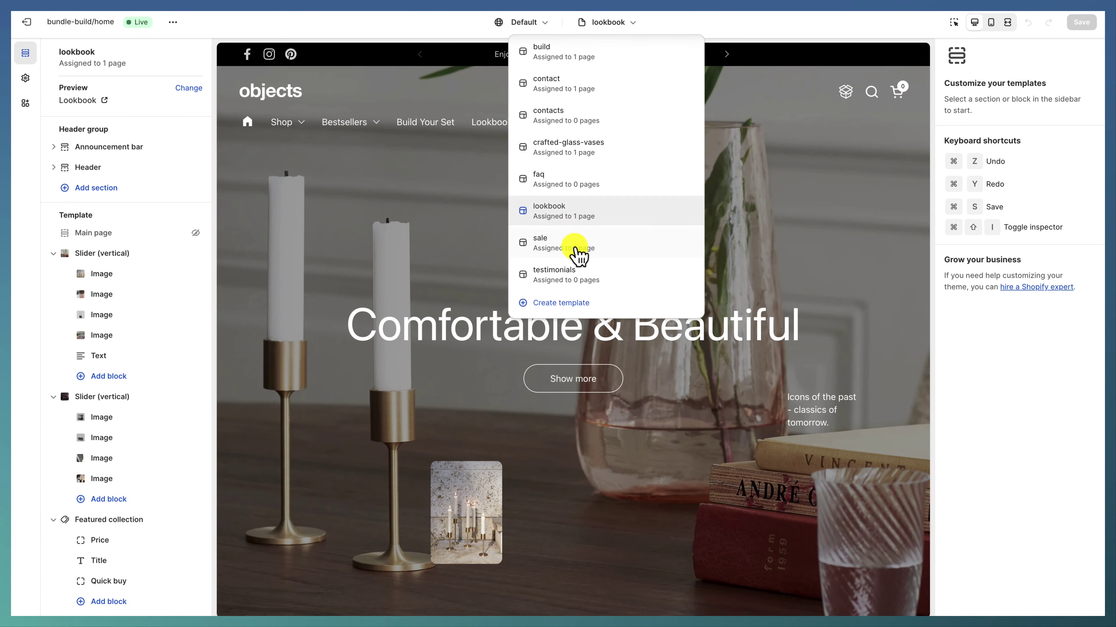
{"action": "left_click", "coordinate": [576, 229]}
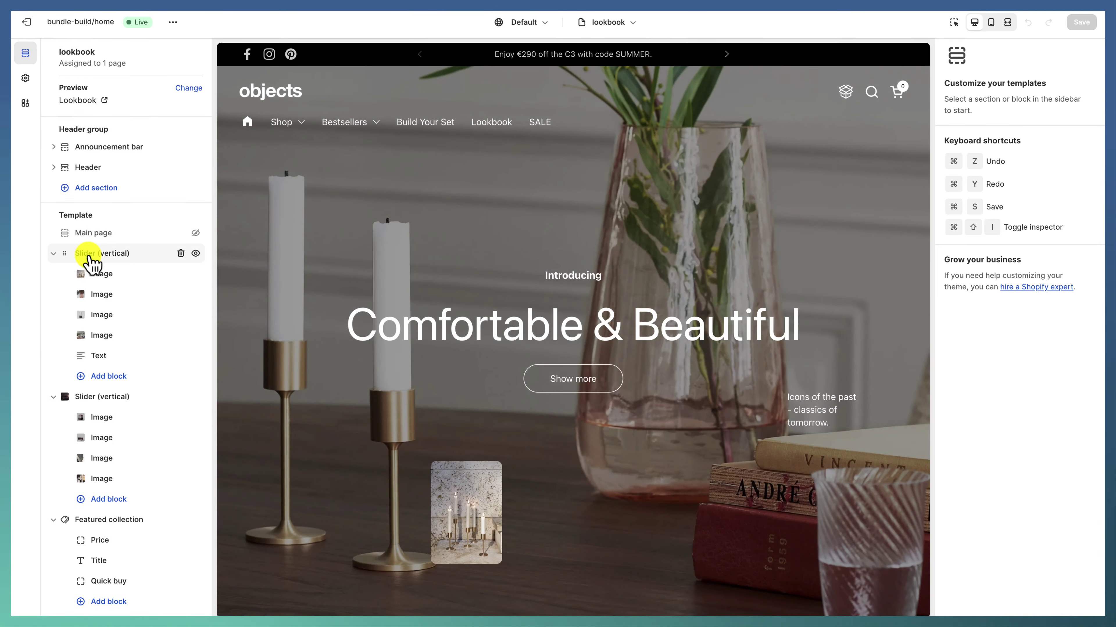
{"action": "left_click", "coordinate": [87, 255]}
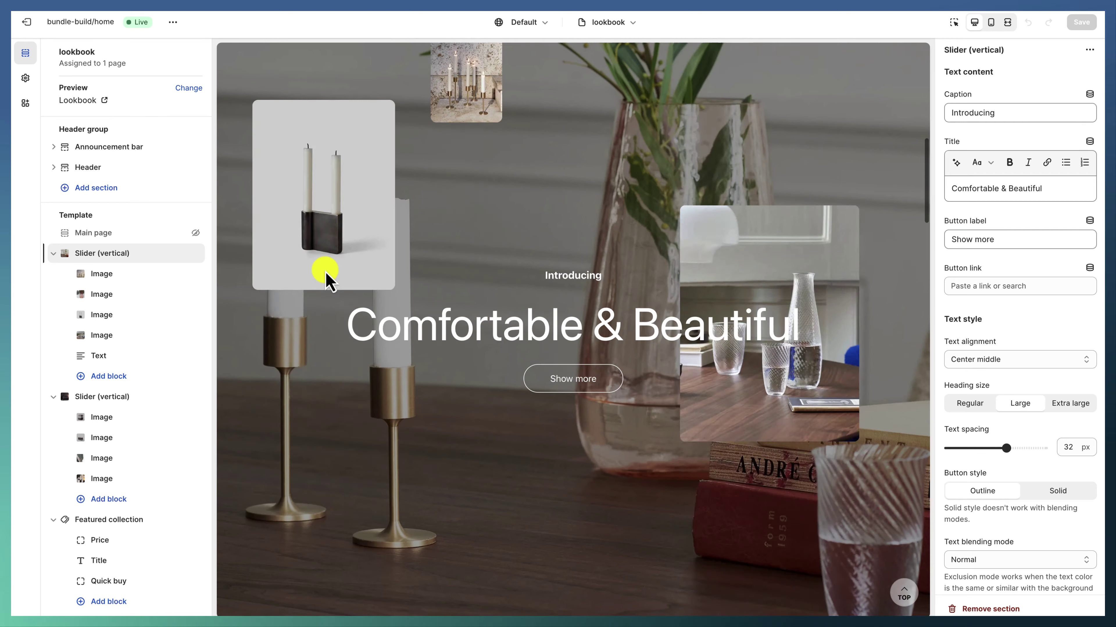
Select the Soft Furnishing vertical slider and scroll the preview through the lookbook page.
{"action": "scroll", "coordinate": [382, 274], "scroll_direction": "down", "scroll_amount": 2}
{"action": "left_click", "coordinate": [125, 398]}
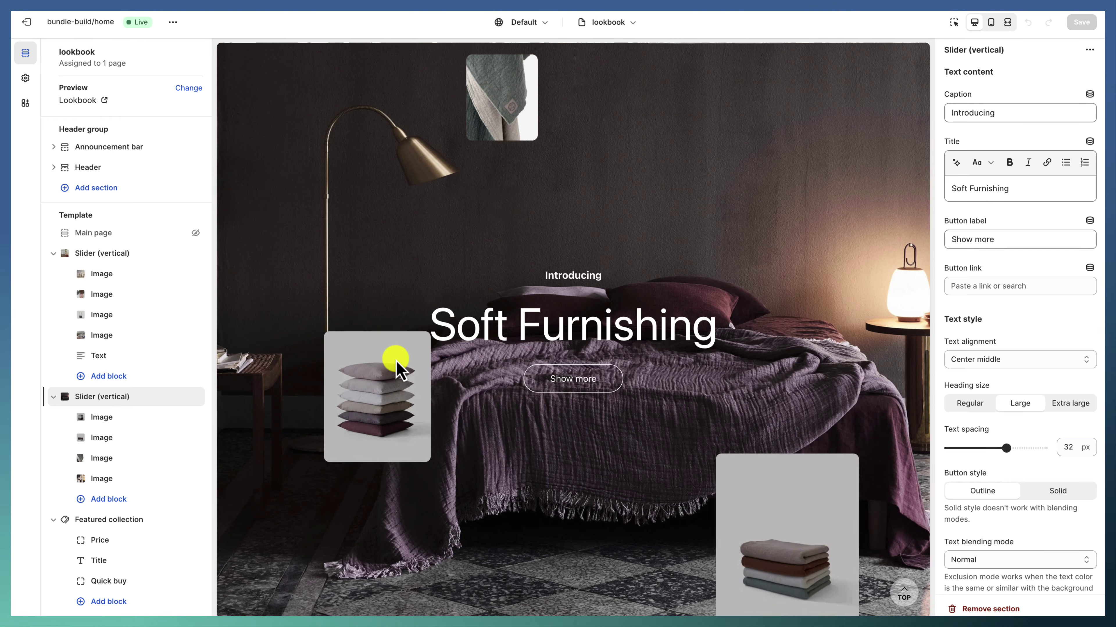
{"action": "scroll", "coordinate": [396, 360], "scroll_direction": "down", "scroll_amount": 7}
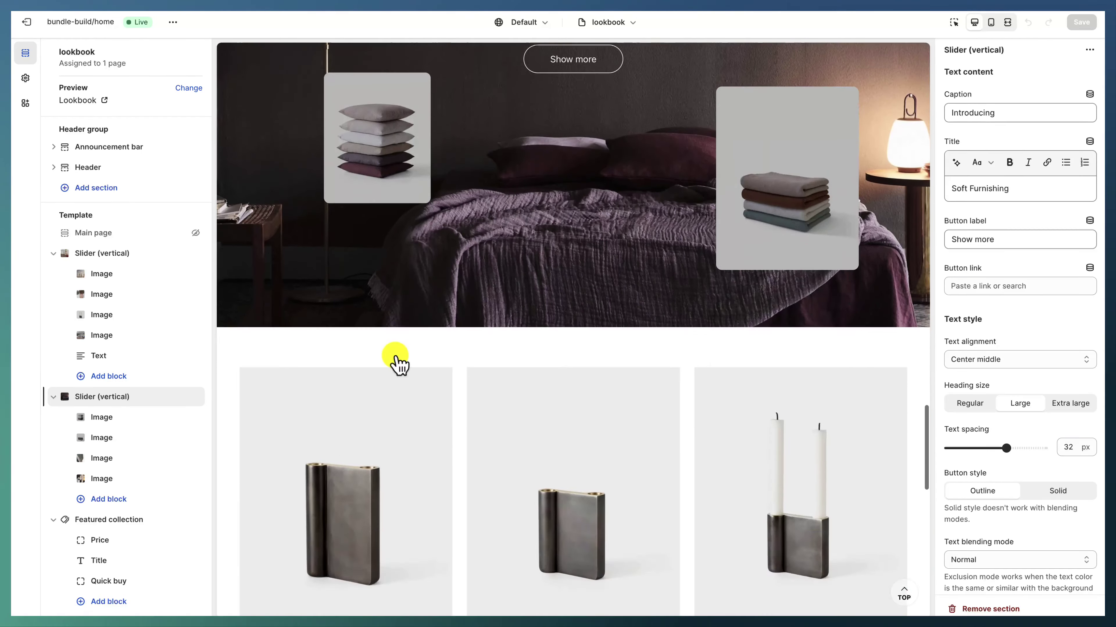
{"action": "scroll", "coordinate": [395, 360], "scroll_direction": "down", "scroll_amount": 9}
{"action": "scroll", "coordinate": [398, 362], "scroll_direction": "down", "scroll_amount": 2}
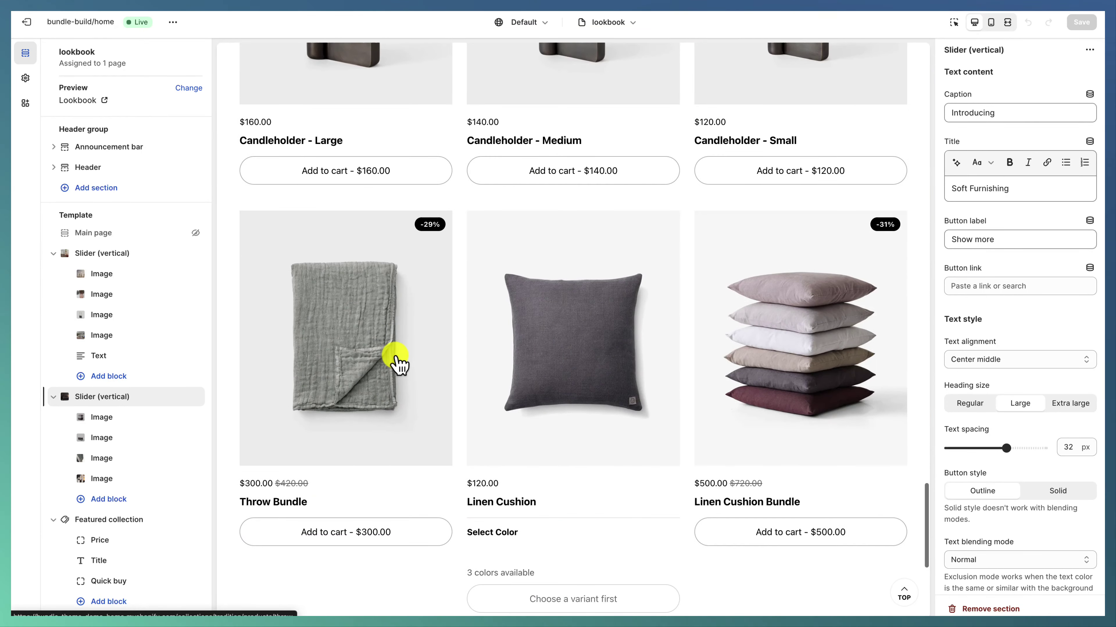
{"action": "scroll", "coordinate": [398, 363], "scroll_direction": "down", "scroll_amount": 7}
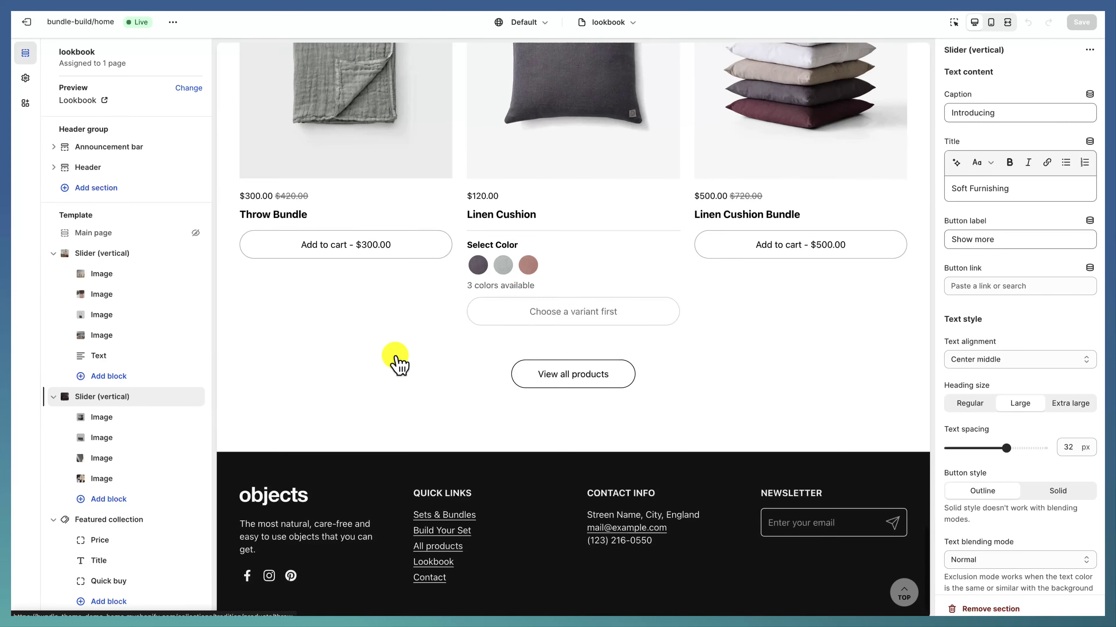
{"action": "scroll", "coordinate": [395, 359], "scroll_direction": "up", "scroll_amount": 20}
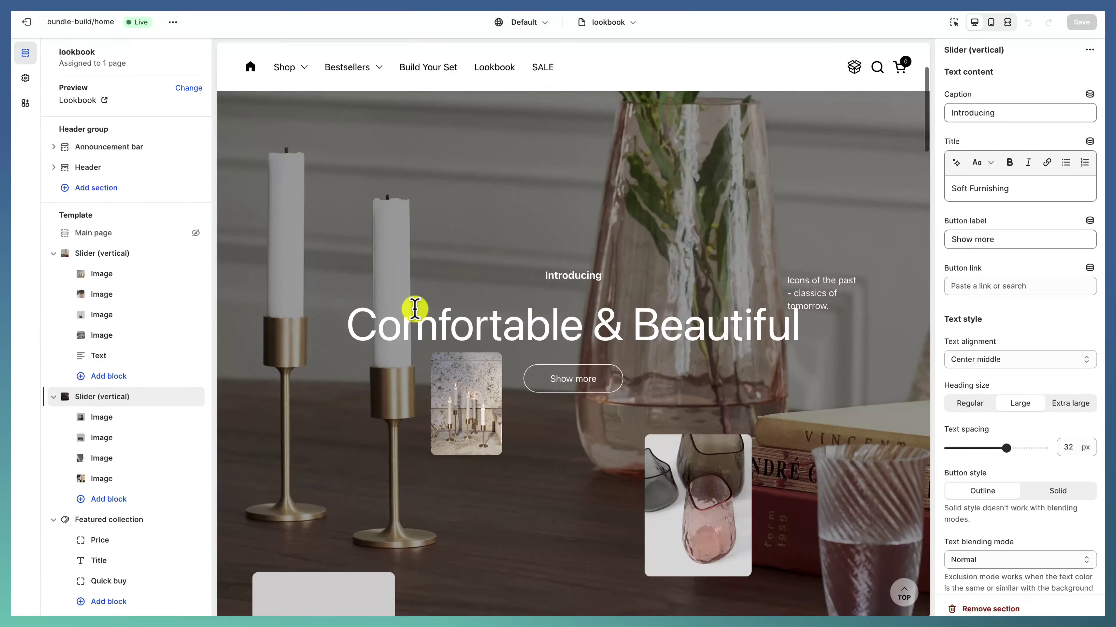
Switch the editor to the sale template.
{"action": "left_click", "coordinate": [622, 26]}
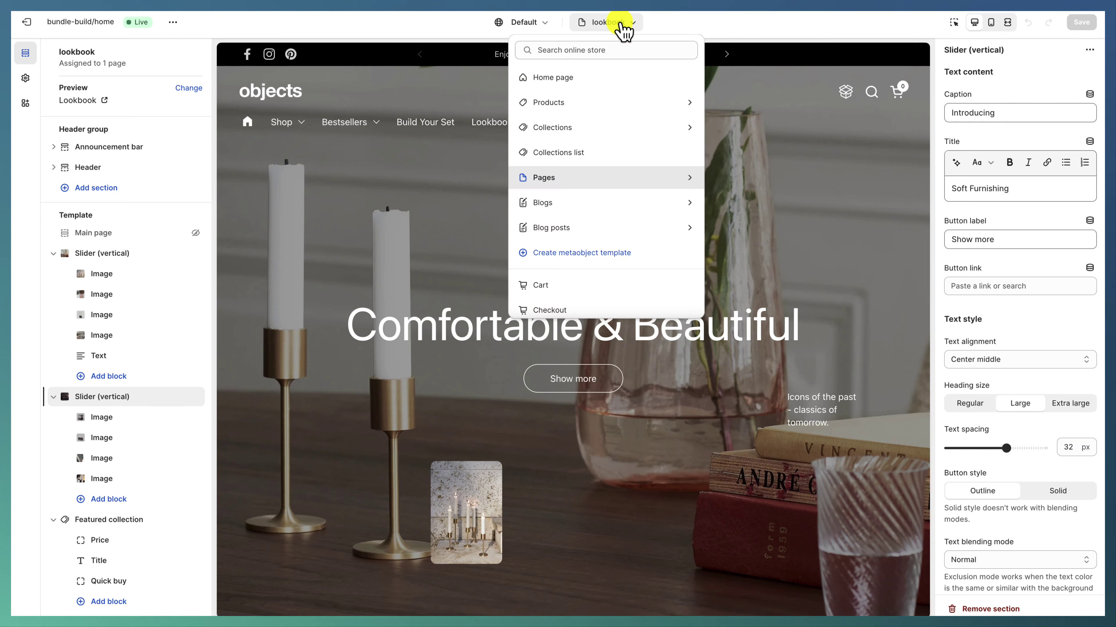
{"action": "left_click", "coordinate": [624, 27]}
{"action": "left_click", "coordinate": [549, 129]}
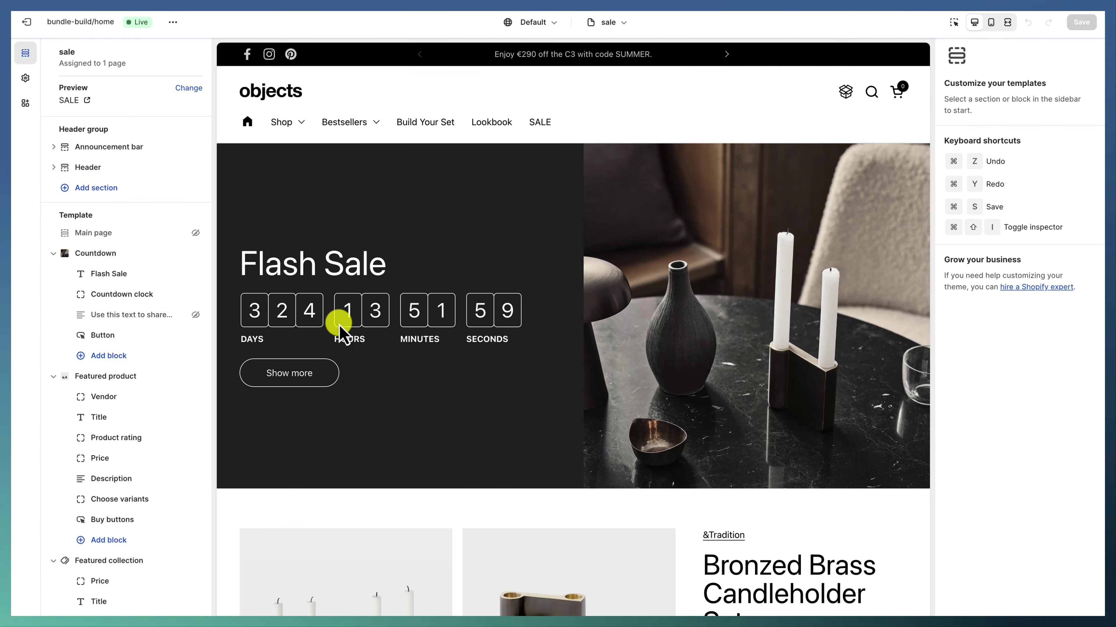
Select the Flash Sale Countdown section and scroll the preview down and back up.
{"action": "left_click", "coordinate": [134, 257]}
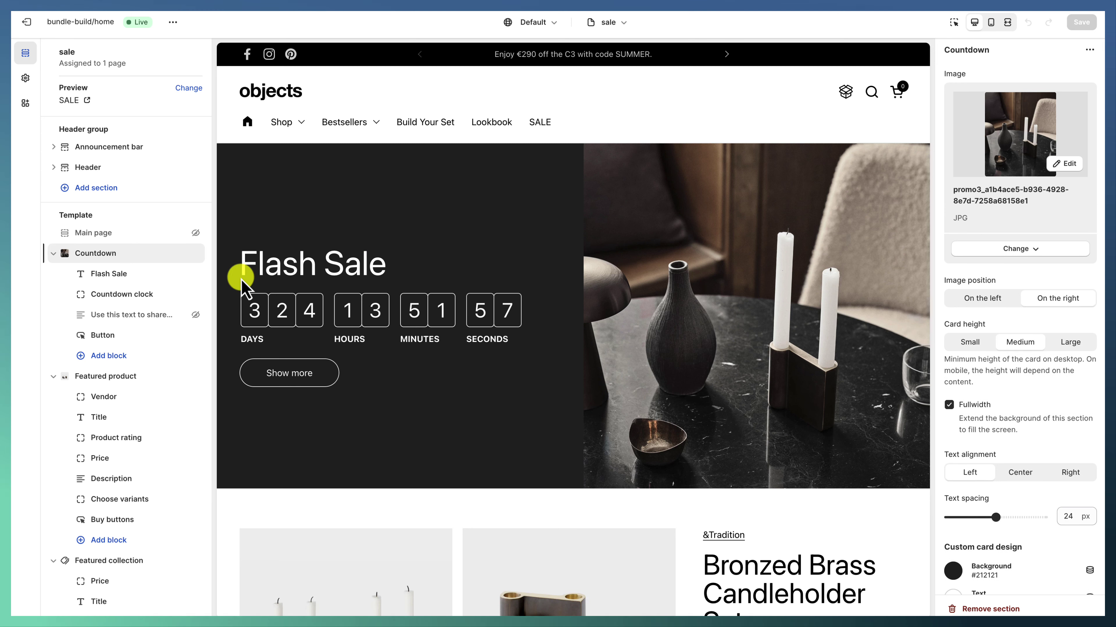
{"action": "scroll", "coordinate": [983, 413], "scroll_direction": "down", "scroll_amount": 4}
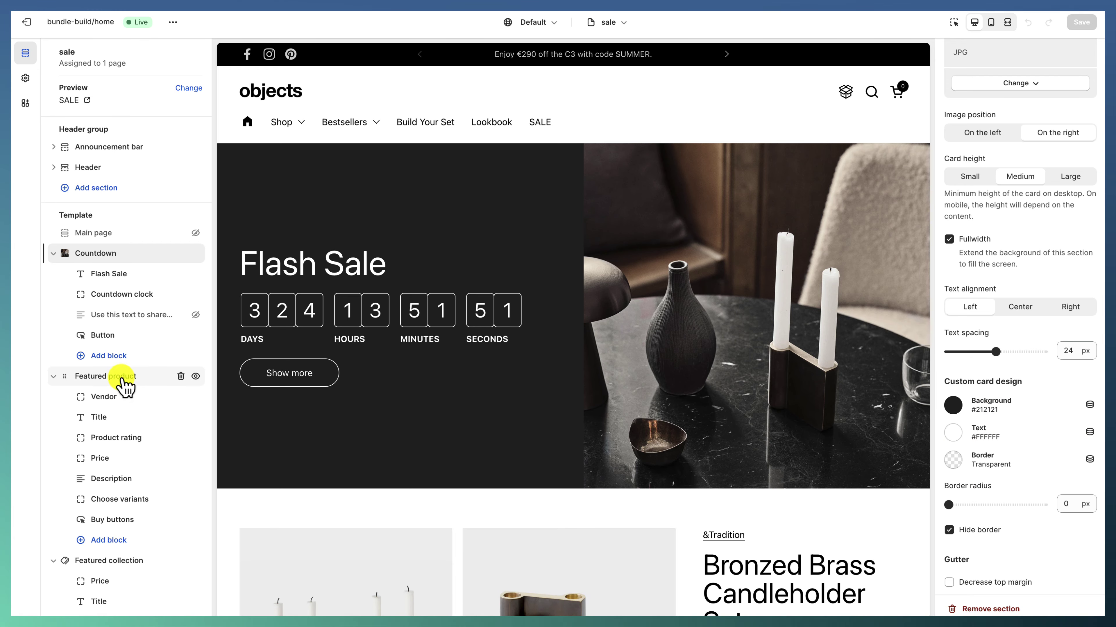
{"action": "scroll", "coordinate": [484, 399], "scroll_direction": "down", "scroll_amount": 20}
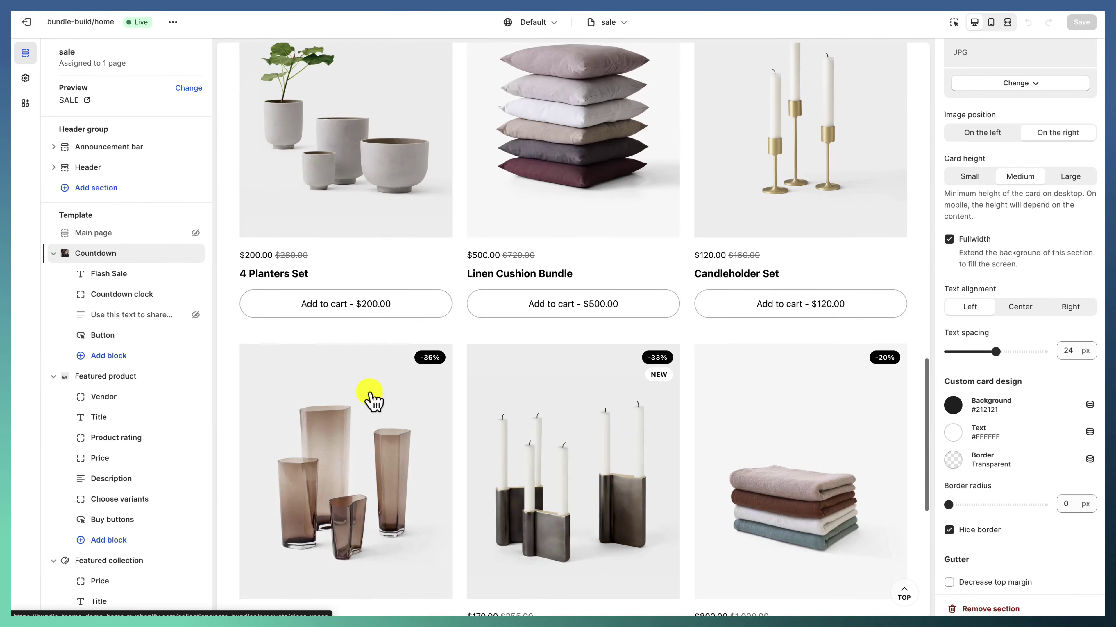
{"action": "scroll", "coordinate": [149, 394], "scroll_direction": "down", "scroll_amount": 4}
{"action": "scroll", "coordinate": [373, 398], "scroll_direction": "down", "scroll_amount": 9}
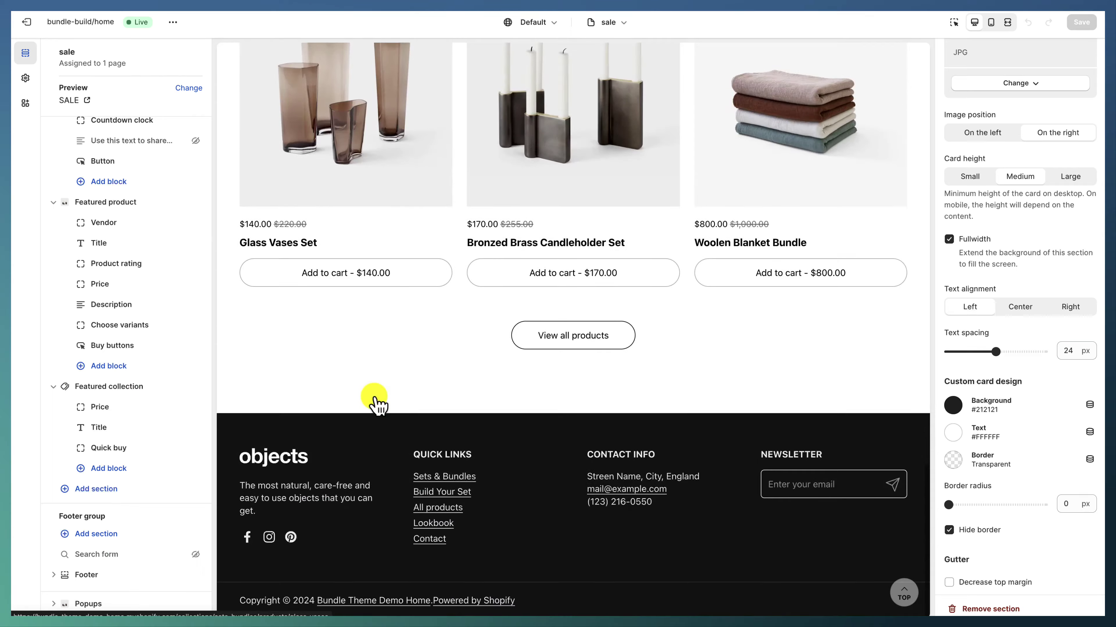
{"action": "scroll", "coordinate": [374, 399], "scroll_direction": "up", "scroll_amount": 20}
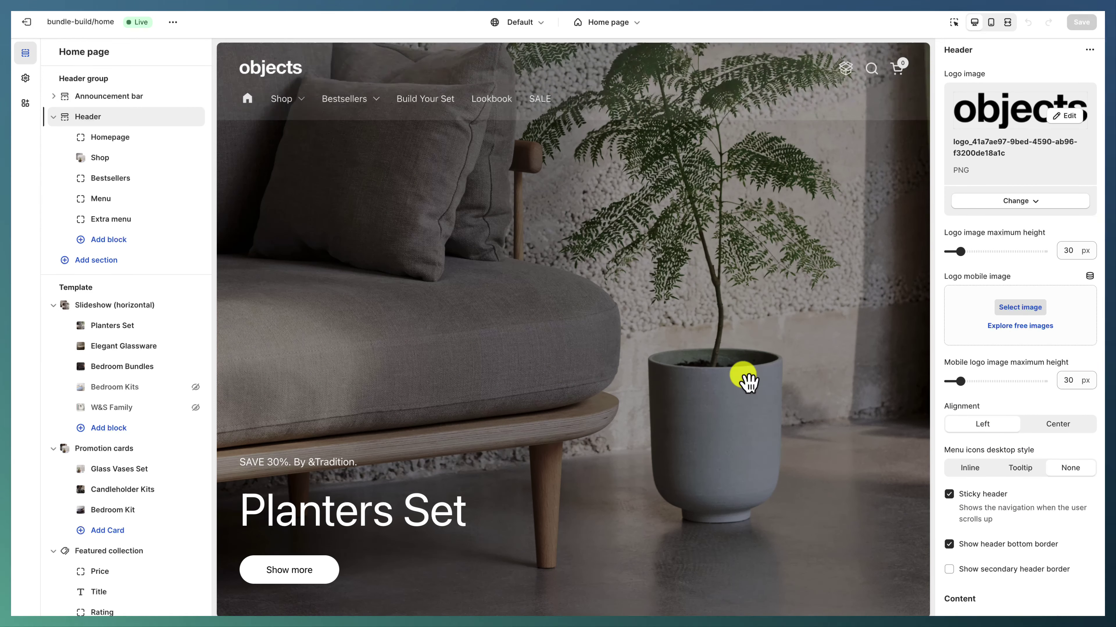
Scroll the Header settings to highlight the Transparent header design heading and review its options.
{"action": "scroll", "coordinate": [953, 522], "scroll_direction": "down", "scroll_amount": 2}
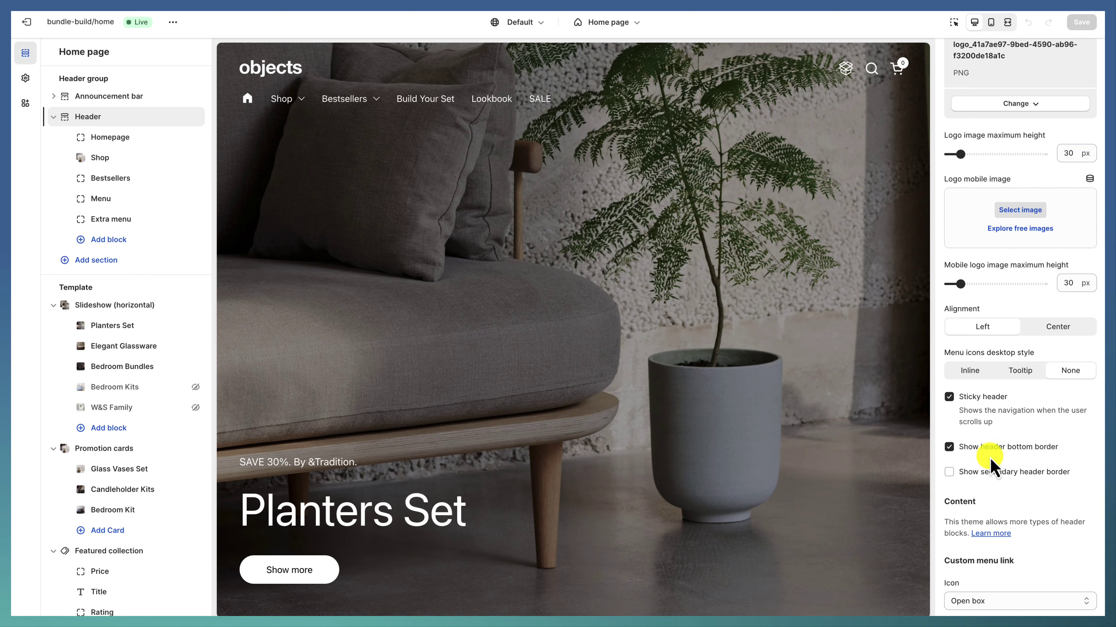
{"action": "scroll", "coordinate": [991, 460], "scroll_direction": "down", "scroll_amount": 6}
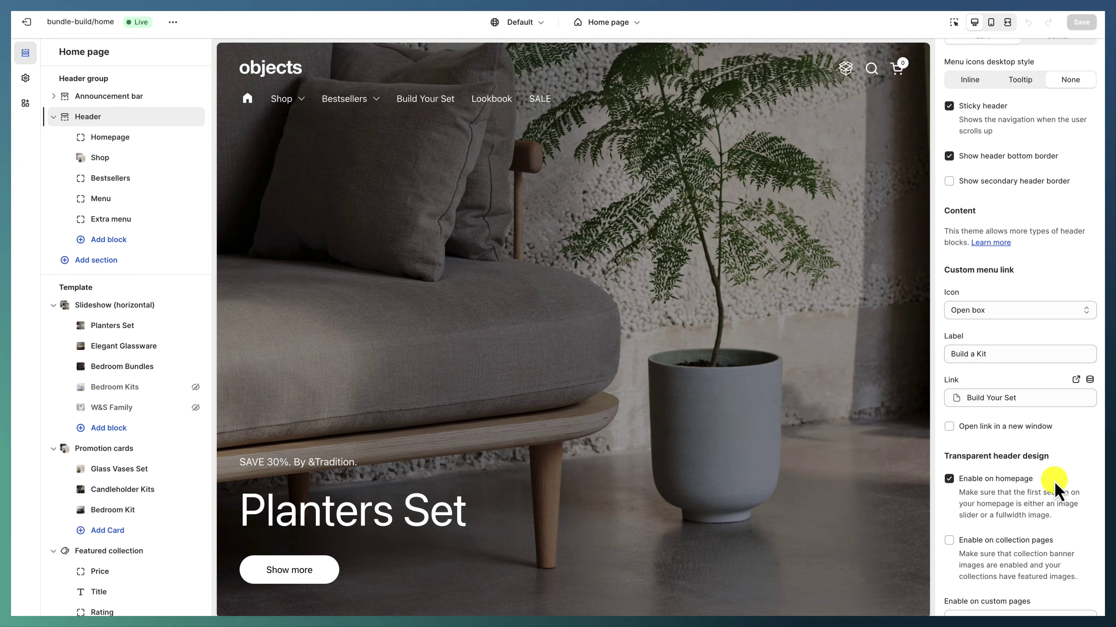
{"action": "scroll", "coordinate": [1002, 478], "scroll_direction": "down", "scroll_amount": 3}
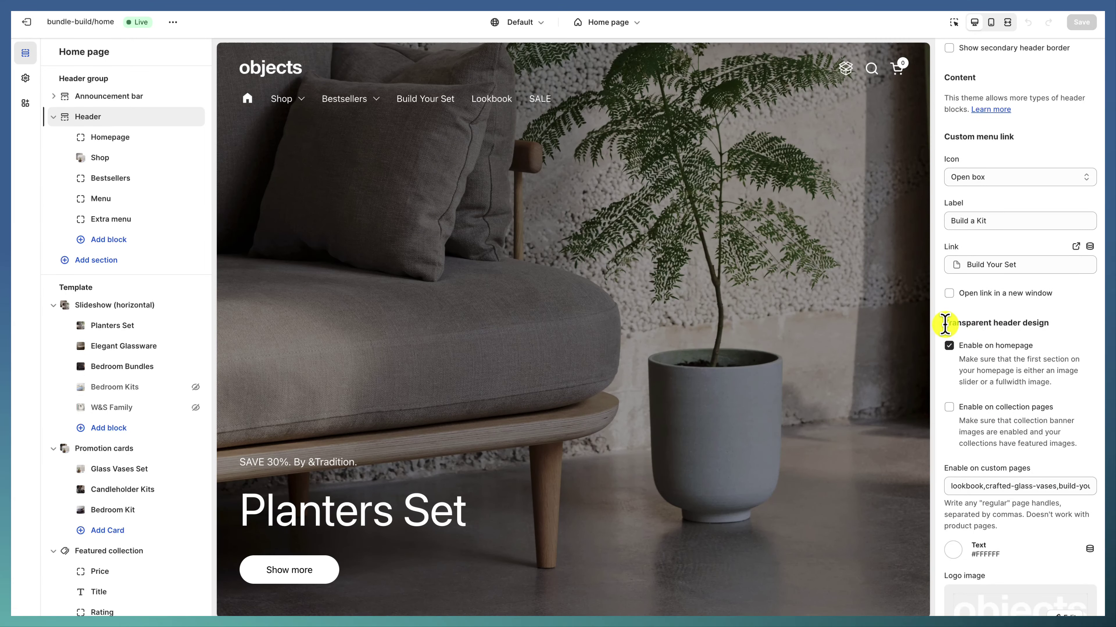
{"action": "left_click_drag", "start_coordinate": [945, 325], "coordinate": [1052, 333]}
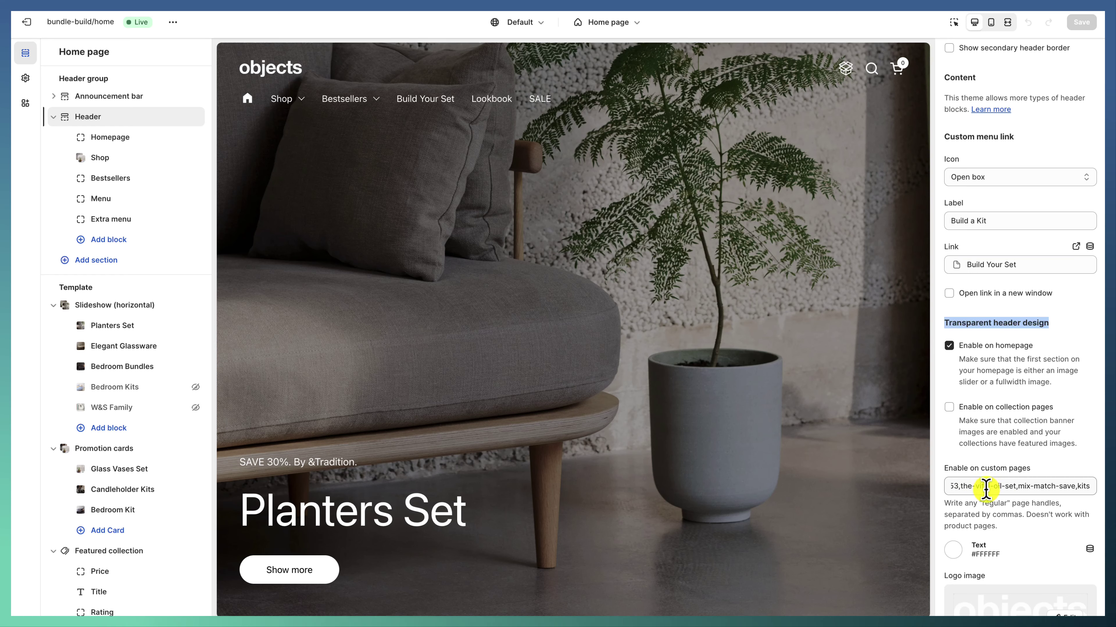
{"action": "scroll", "coordinate": [985, 489], "scroll_direction": "down", "scroll_amount": 5}
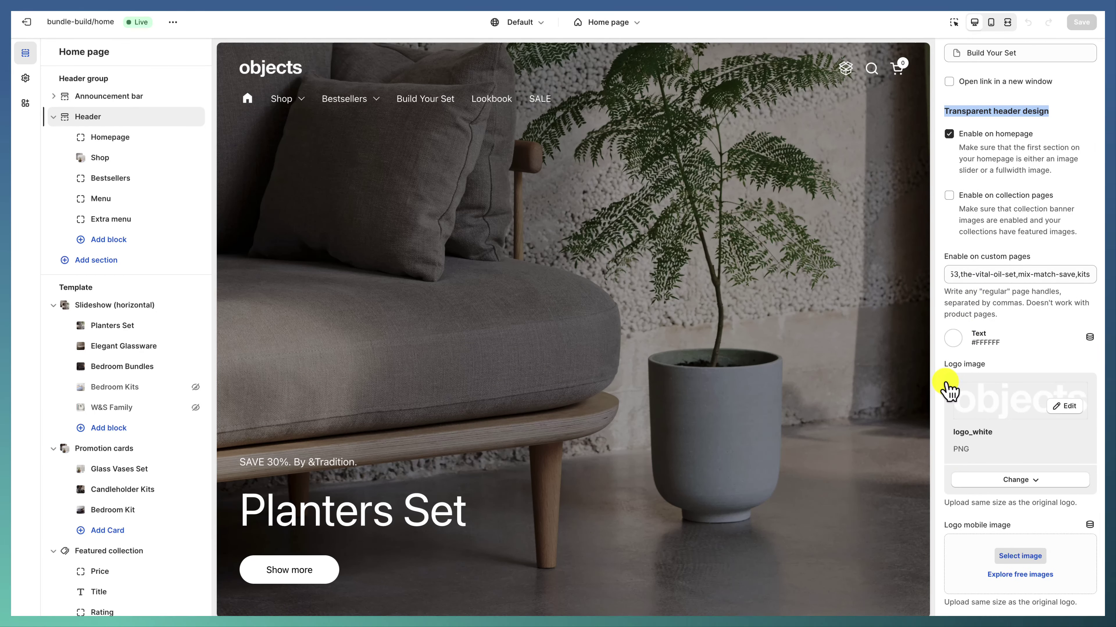
{"action": "scroll", "coordinate": [999, 439], "scroll_direction": "down", "scroll_amount": 5}
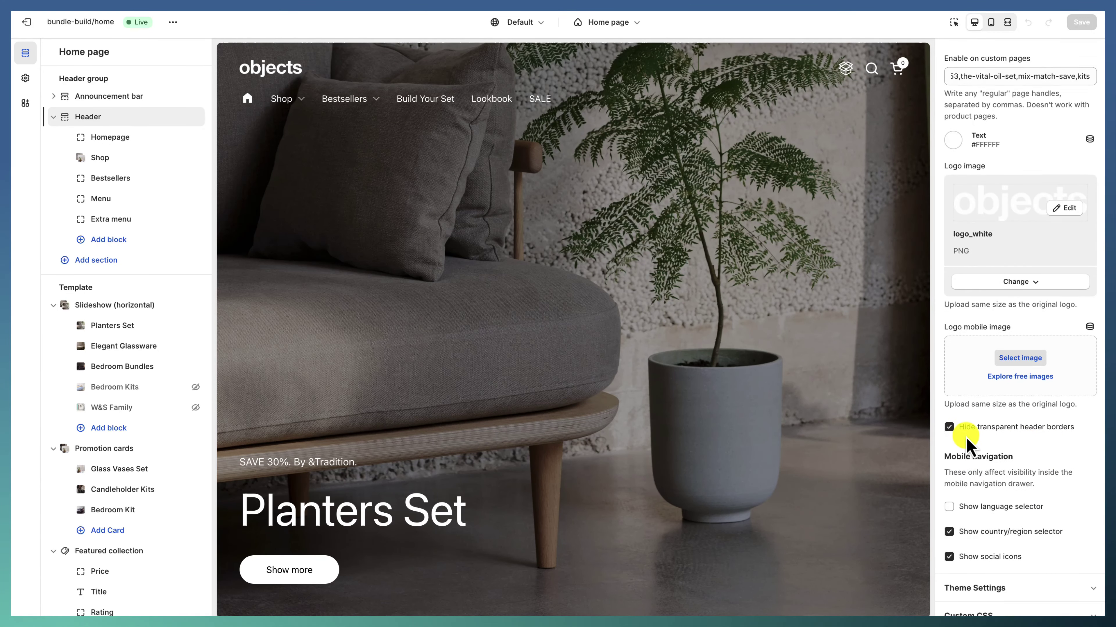
{"action": "scroll", "coordinate": [966, 428], "scroll_direction": "down", "scroll_amount": 1}
{"action": "scroll", "coordinate": [869, 411], "scroll_direction": "down", "scroll_amount": 2}
{"action": "scroll", "coordinate": [869, 411], "scroll_direction": "down", "scroll_amount": 8}
{"action": "scroll", "coordinate": [727, 237], "scroll_direction": "up", "scroll_amount": 10}
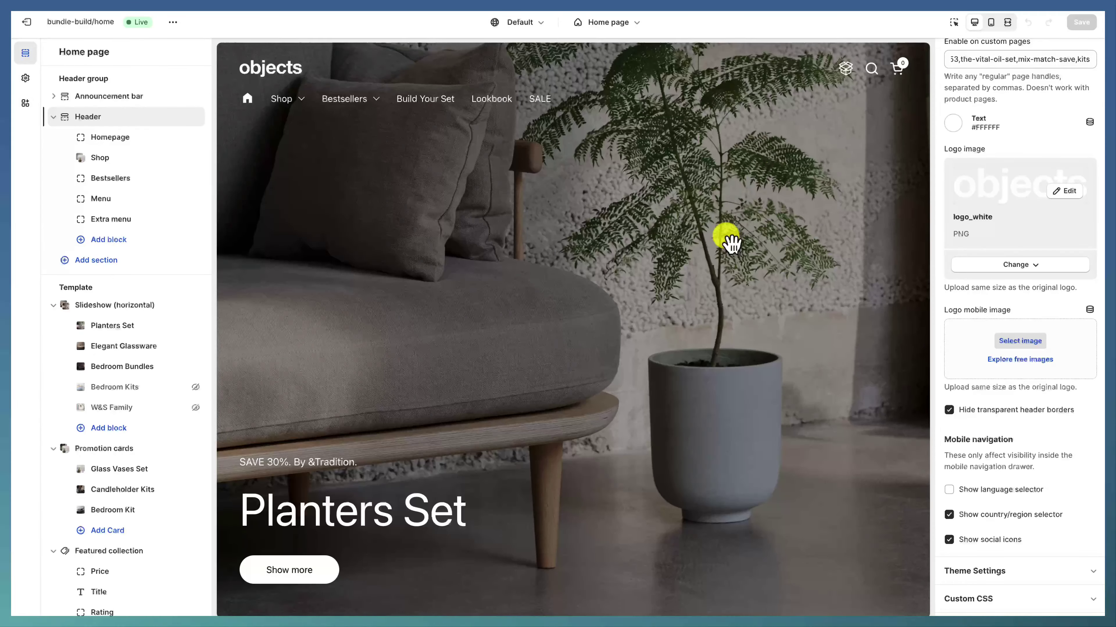